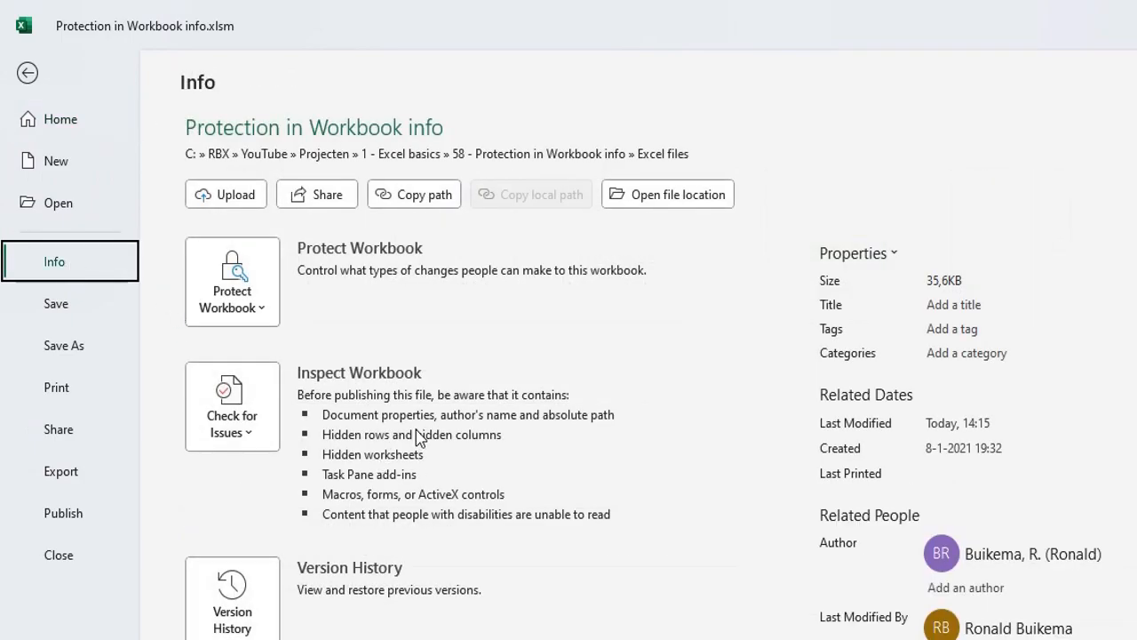
Step: Set the workbook to always open read-only, then close it with the change saved
mouse_move(417, 433)
click(233, 286)
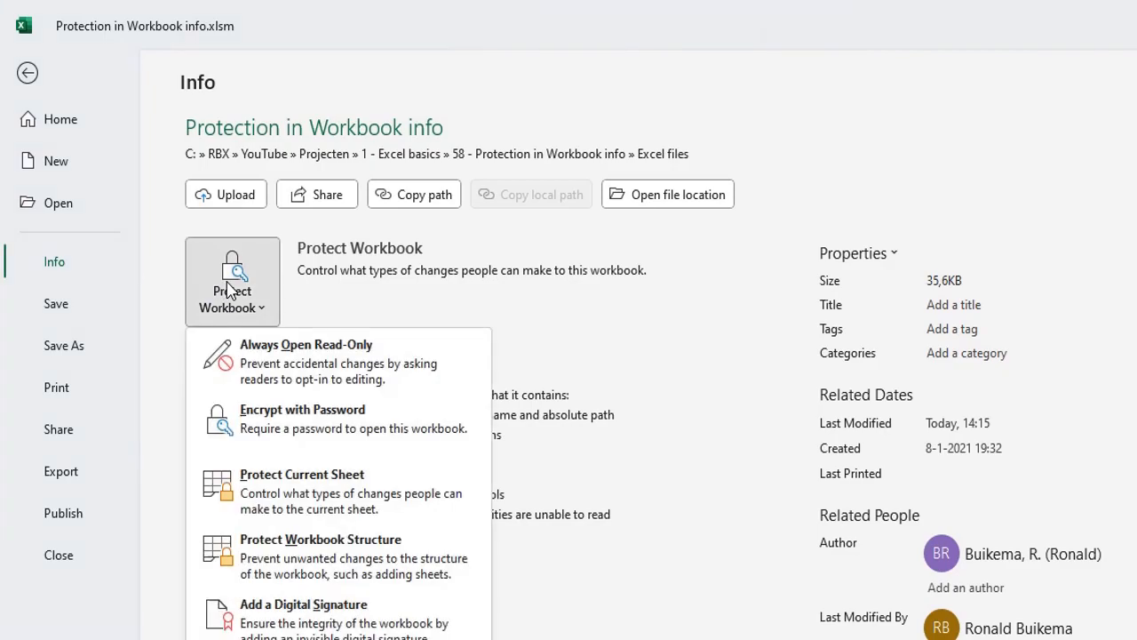
click(293, 368)
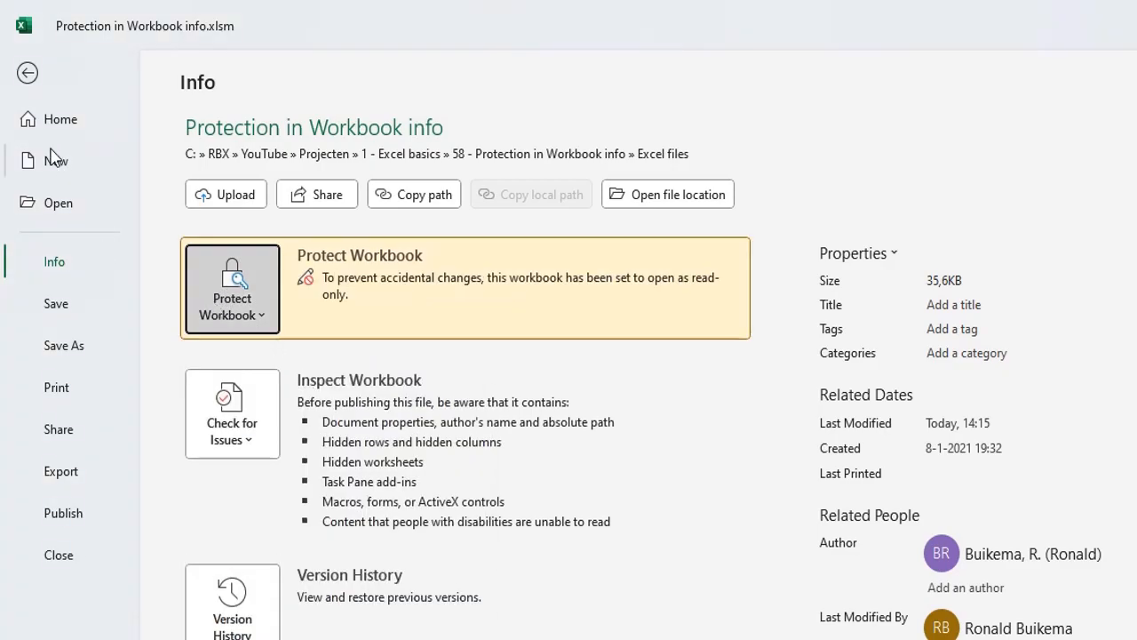
click(28, 74)
click(163, 24)
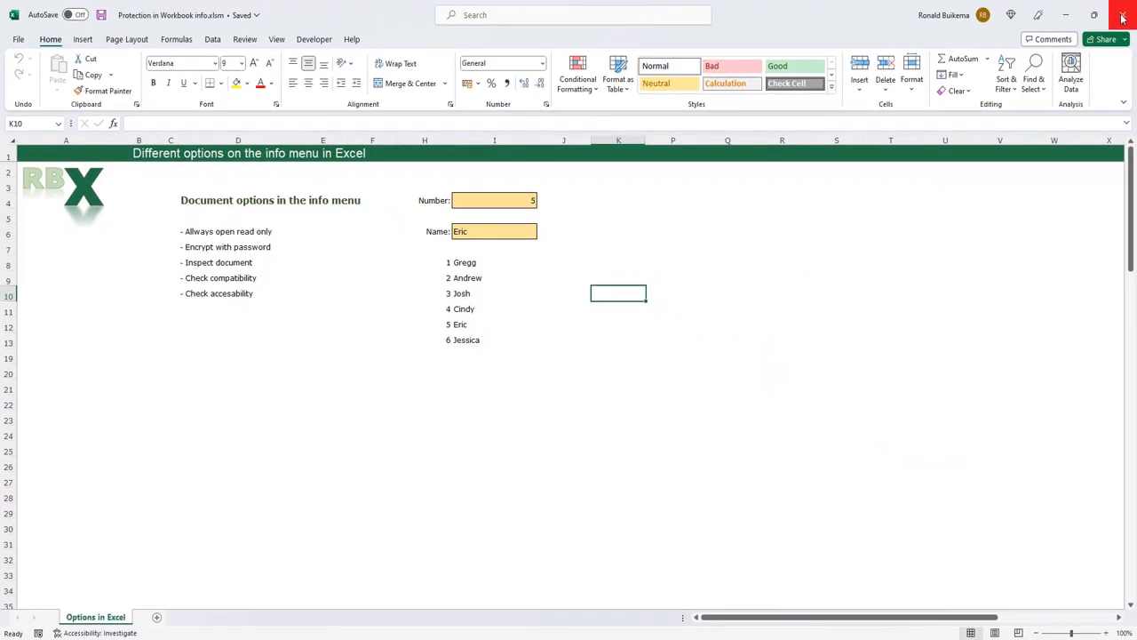
click(1122, 19)
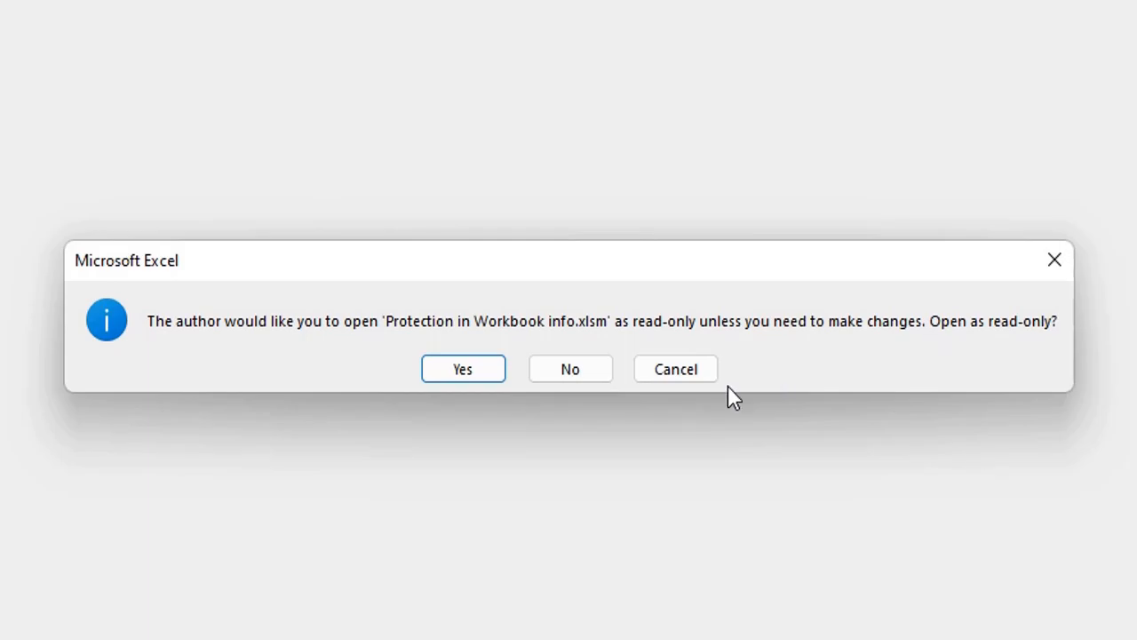
Step: Open the workbook for editing instead of as read-only and enable its macro content
click(571, 370)
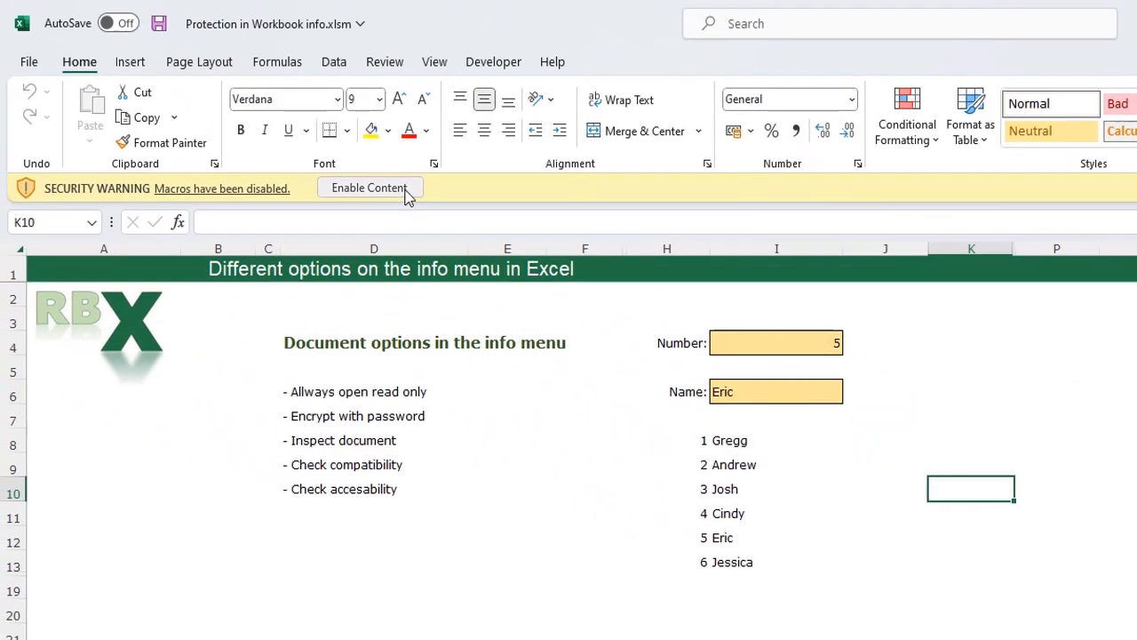
click(405, 195)
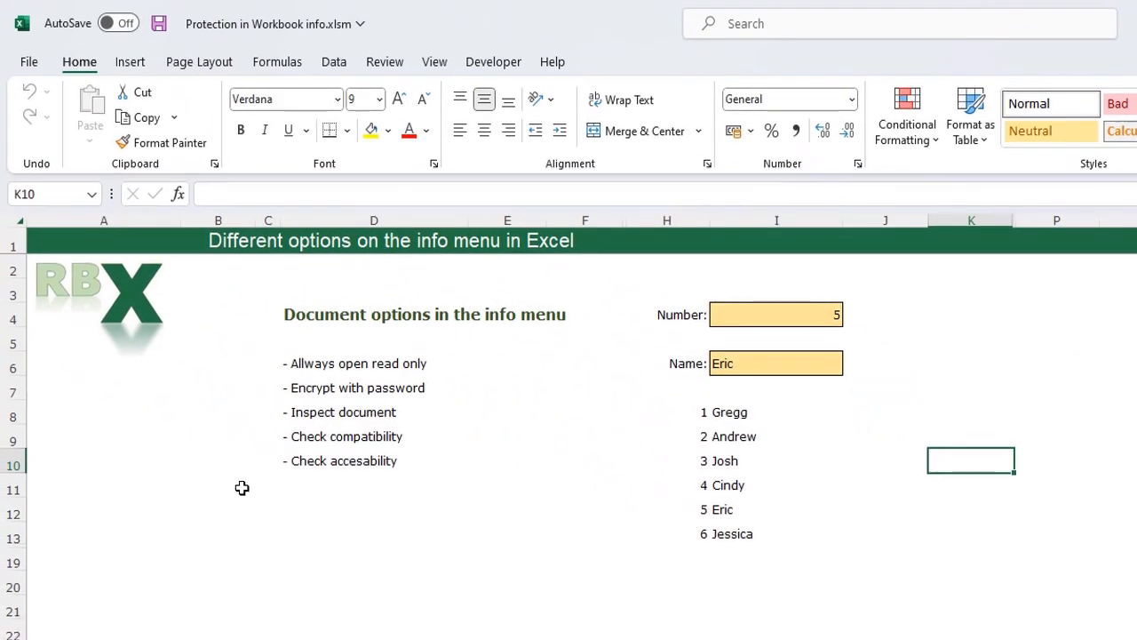
Step: Turn off the workbook's Always Open Read-Only protection
click(29, 64)
click(63, 251)
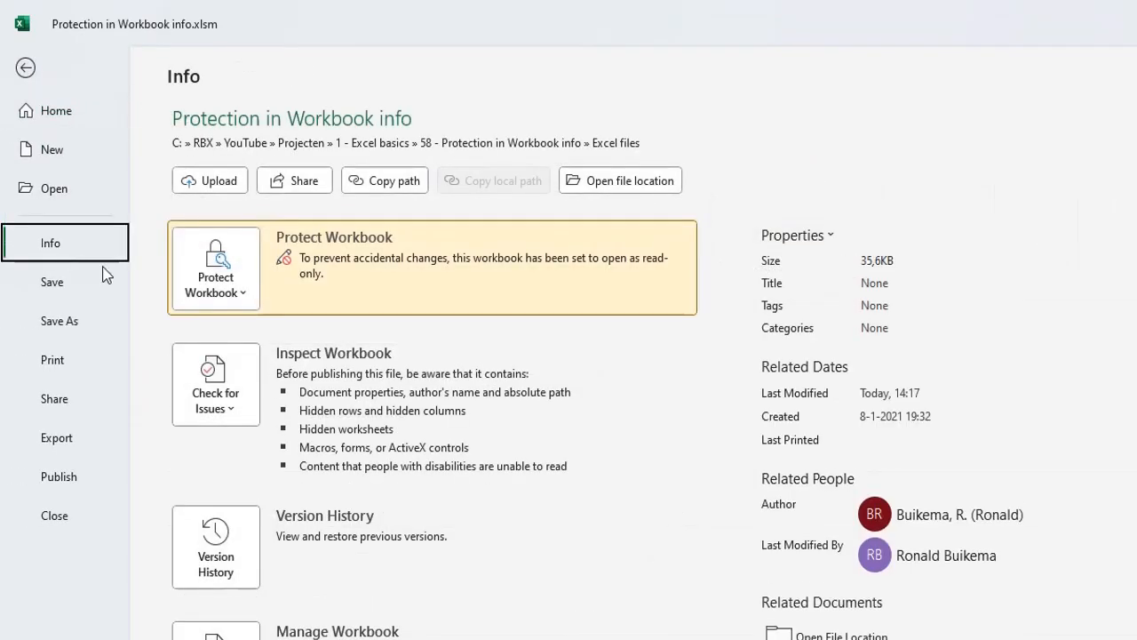
click(236, 291)
click(259, 348)
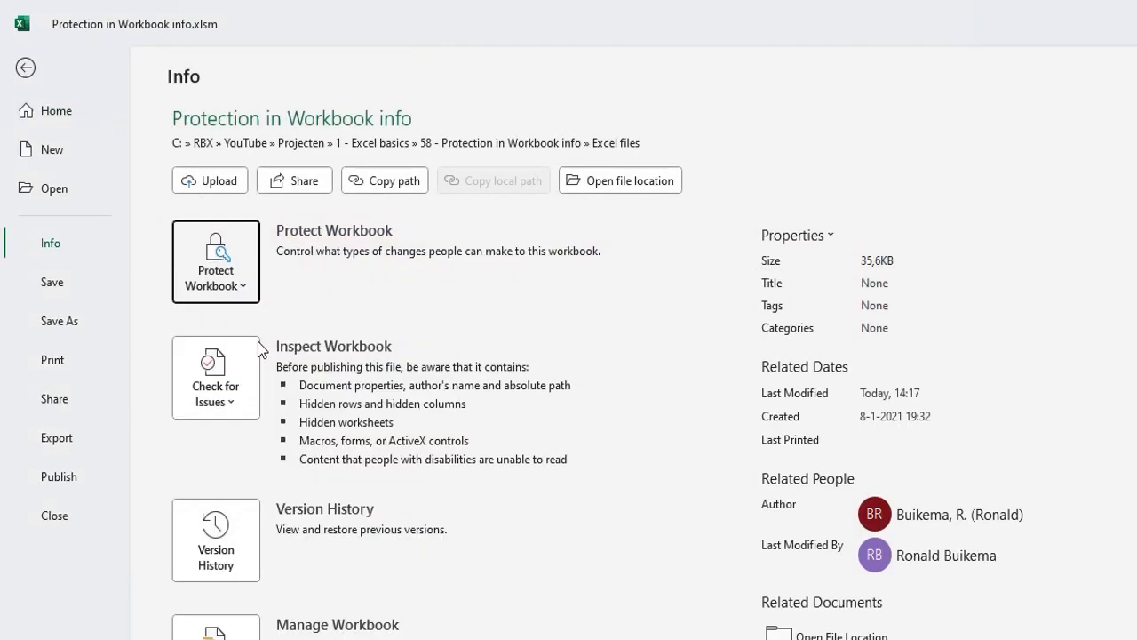
Step: Encrypt the workbook with a password, entering the password and reentering it for confirmation
click(229, 280)
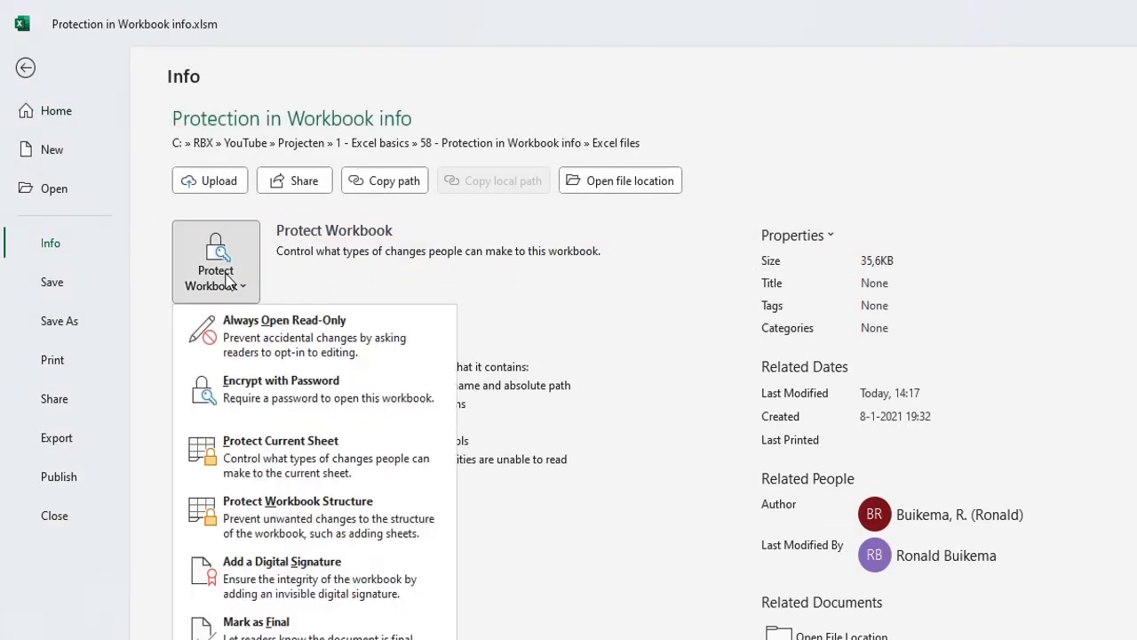
click(256, 398)
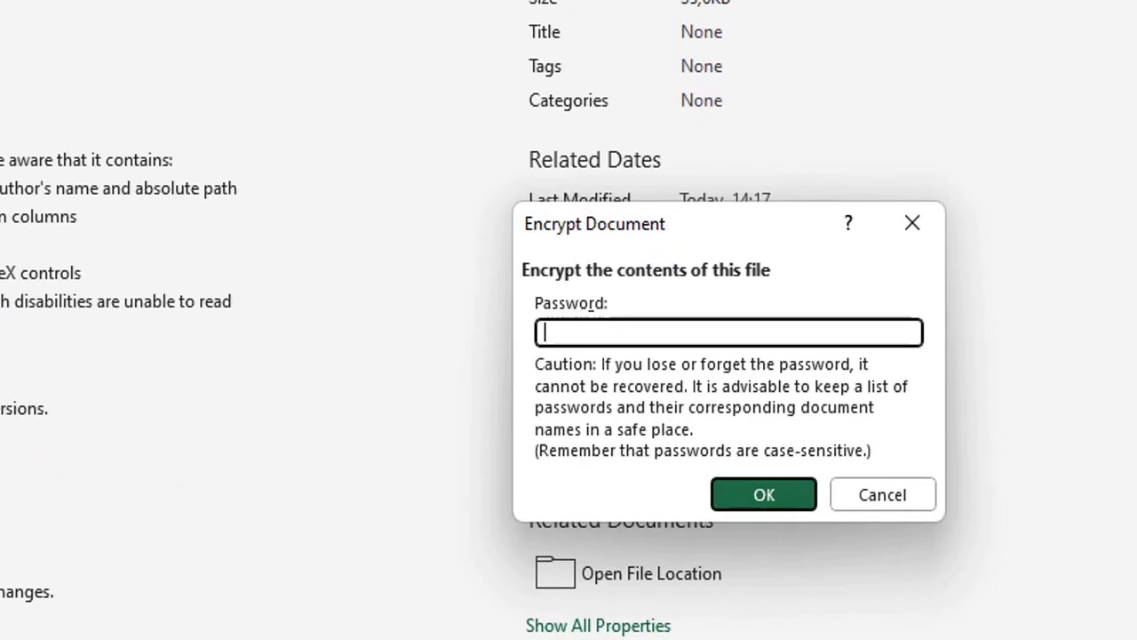
text(•••••)
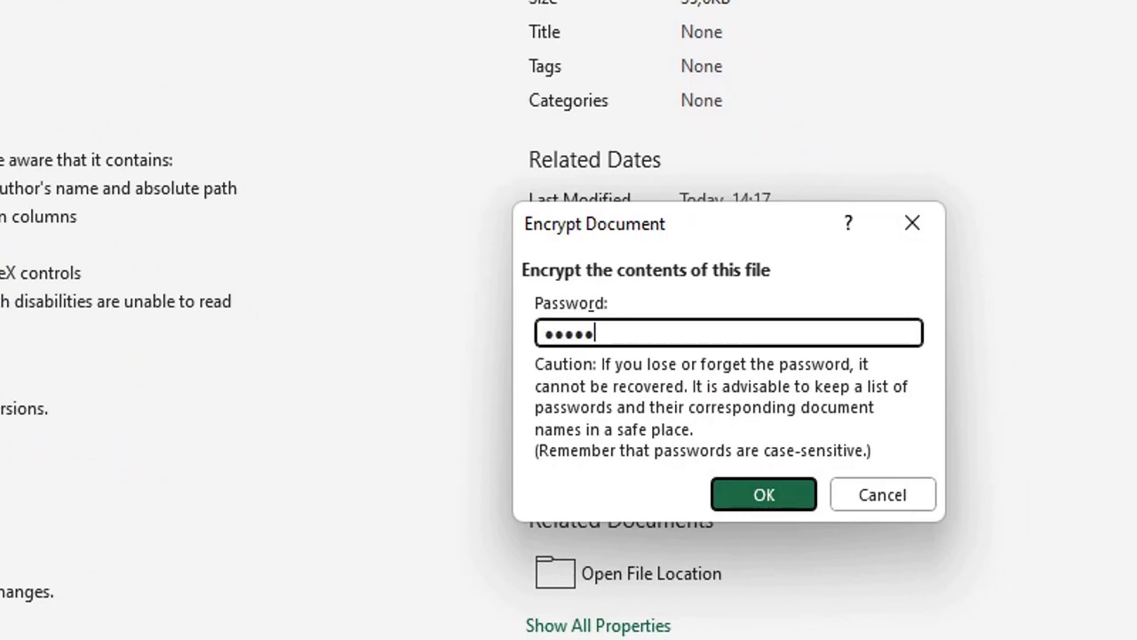
click(755, 499)
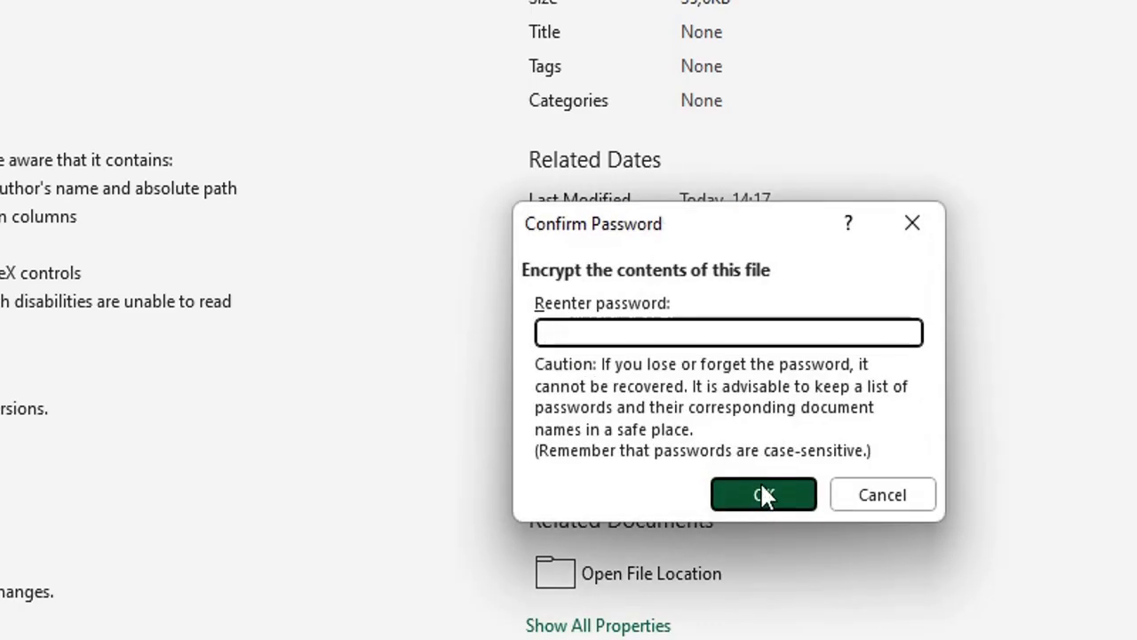
text(•••••)
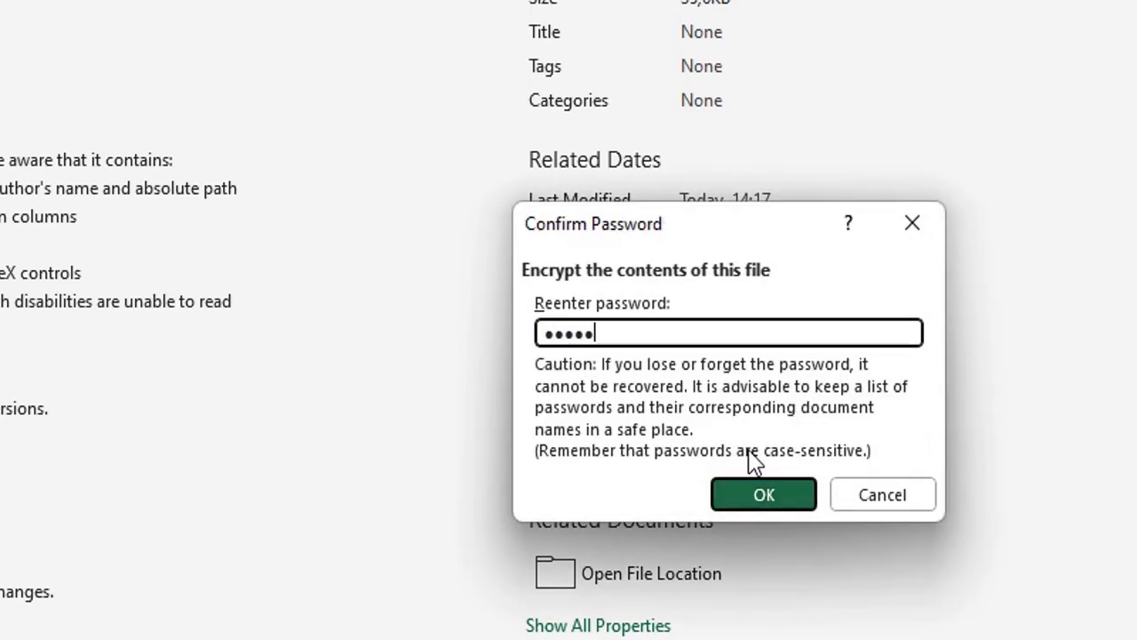
click(771, 496)
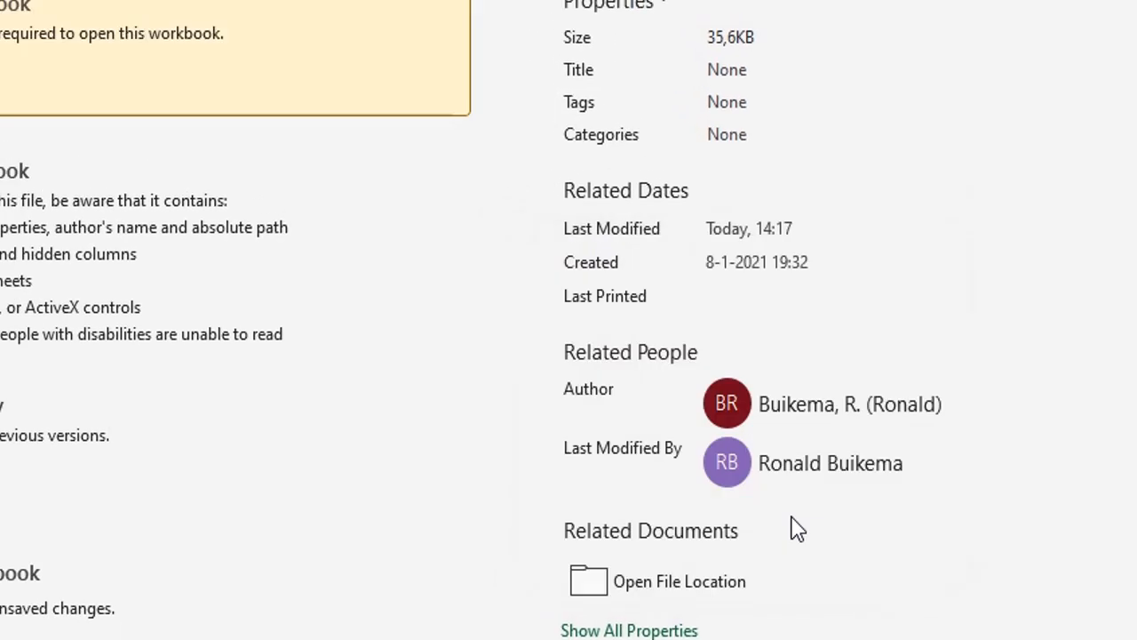
Step: Save the password-encrypted workbook and close it
click(13, 55)
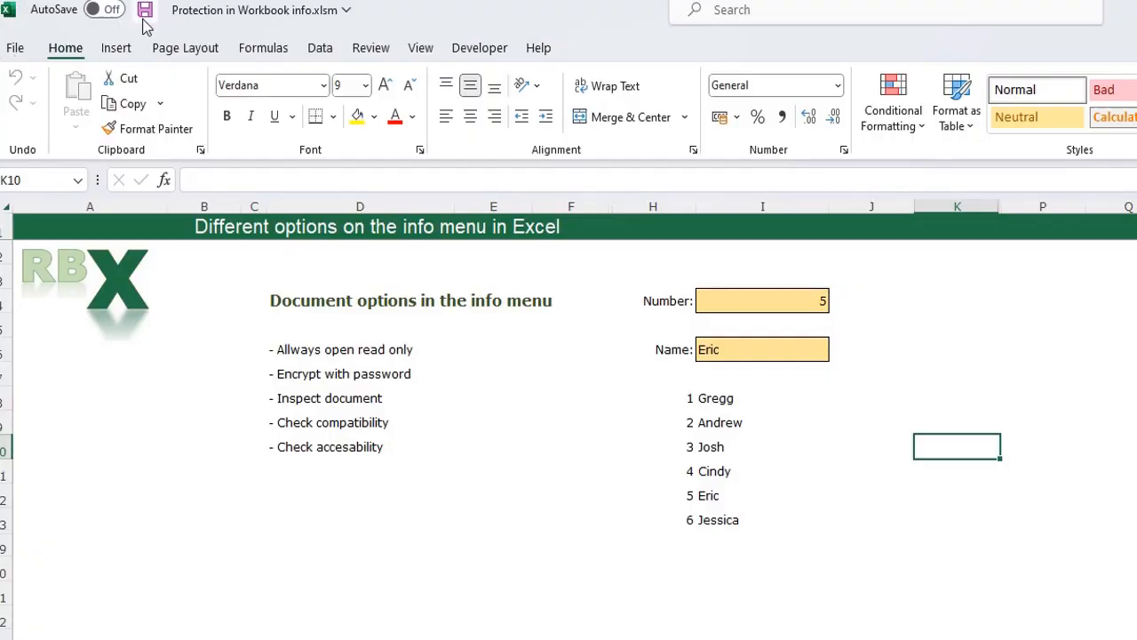
click(144, 11)
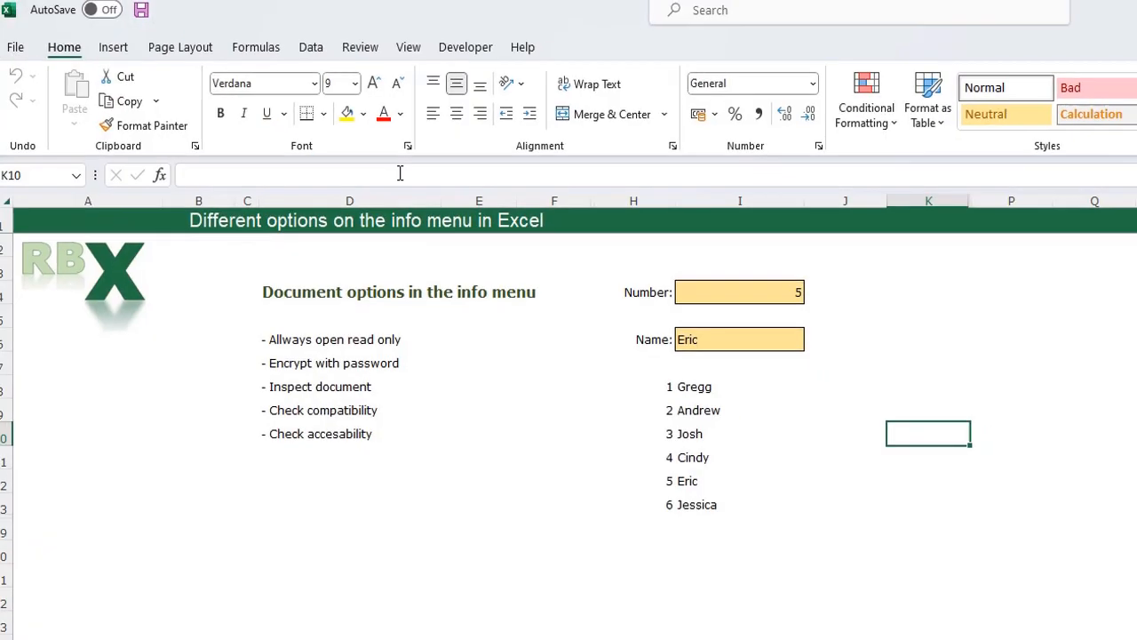
click(1117, 10)
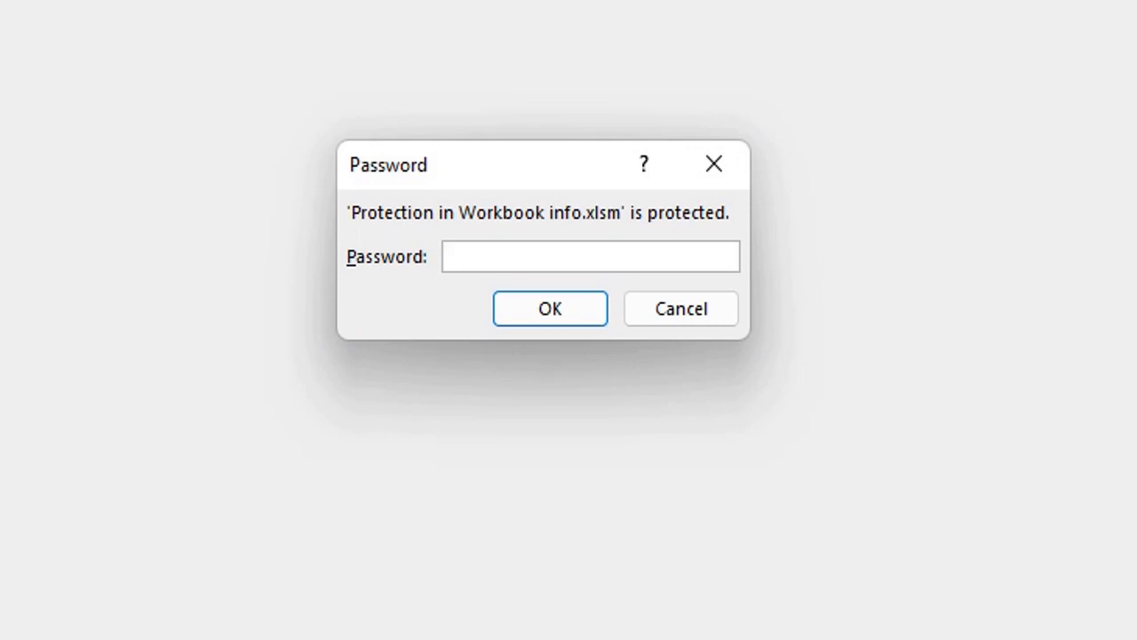
Step: Unlock the protected workbook with the opening password and enable its macro content
text(•••••)
click(579, 307)
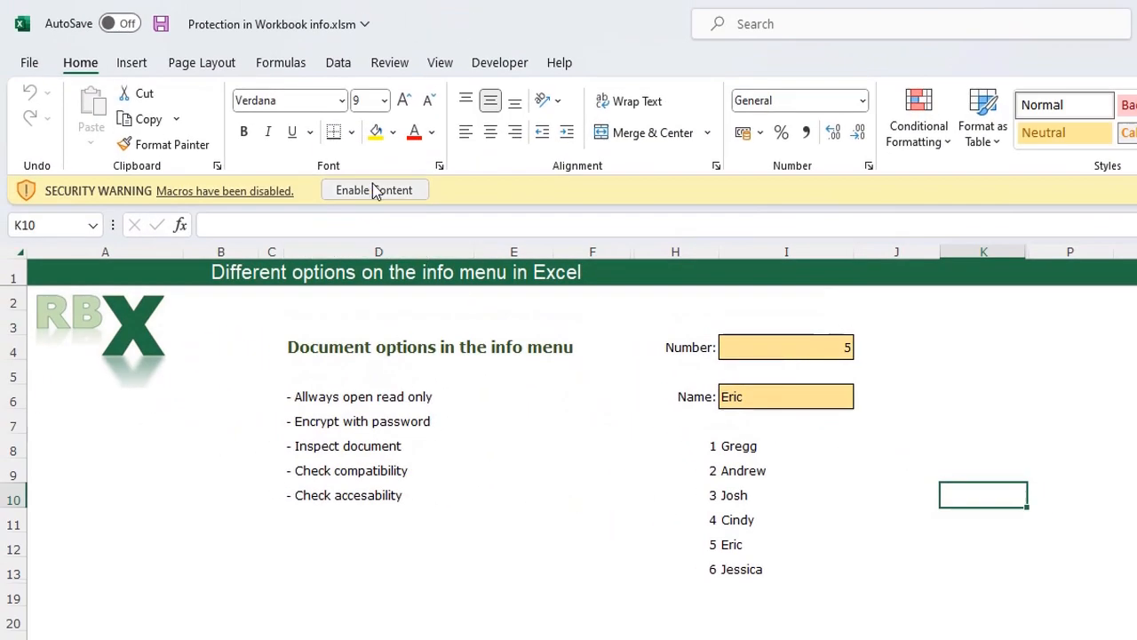
click(374, 190)
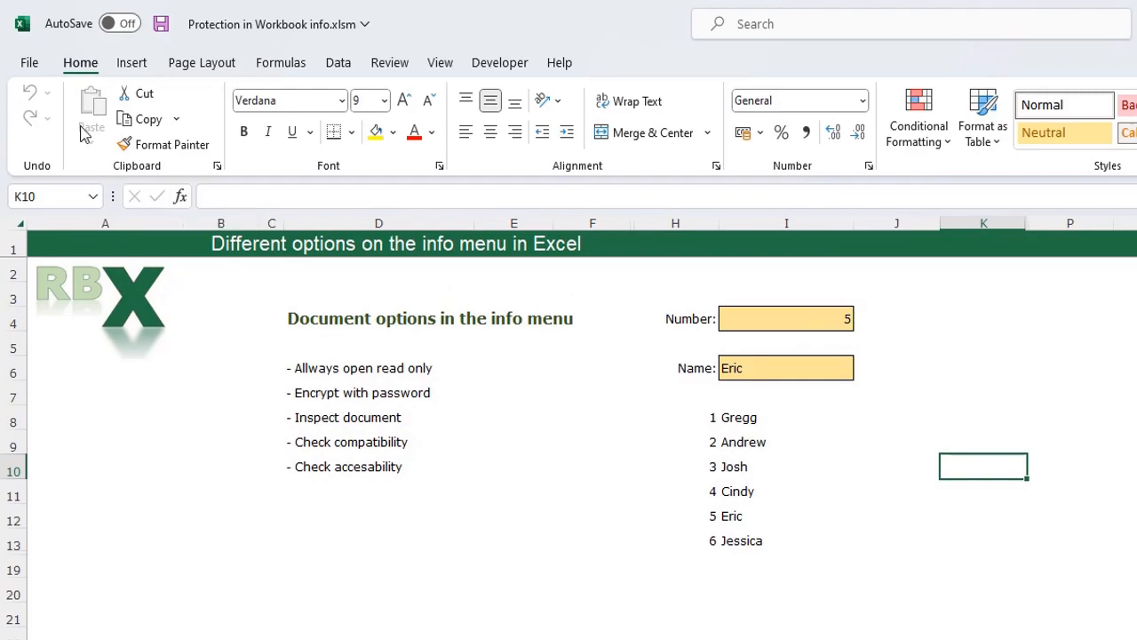
Step: Remove the workbook's encryption by clearing the password in the Encrypt Document dialog
click(32, 64)
click(41, 245)
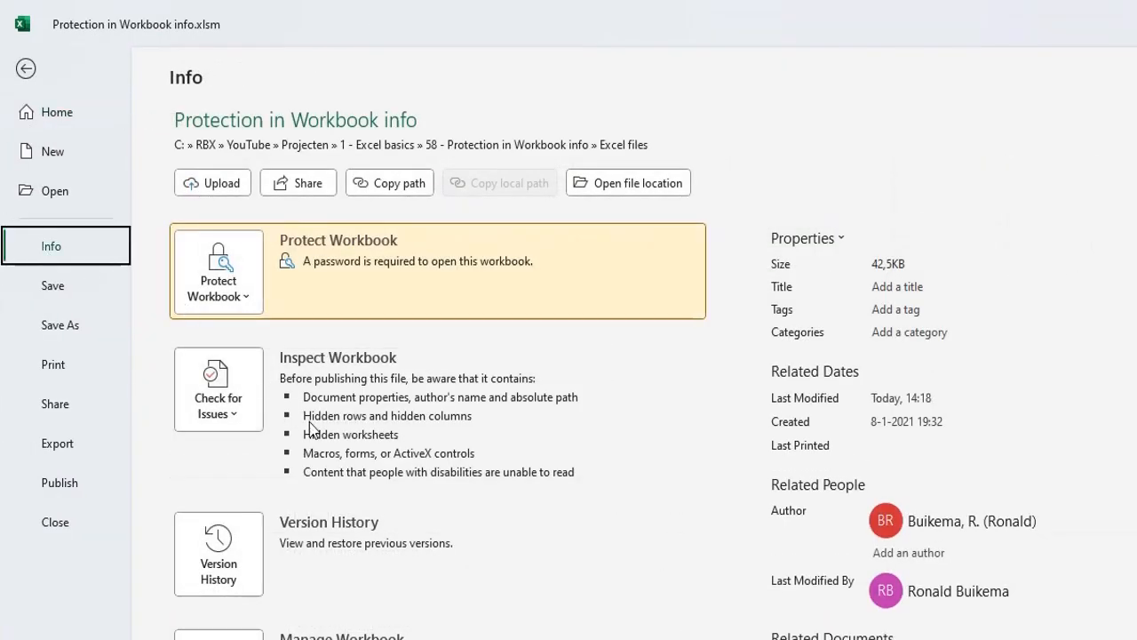
click(231, 275)
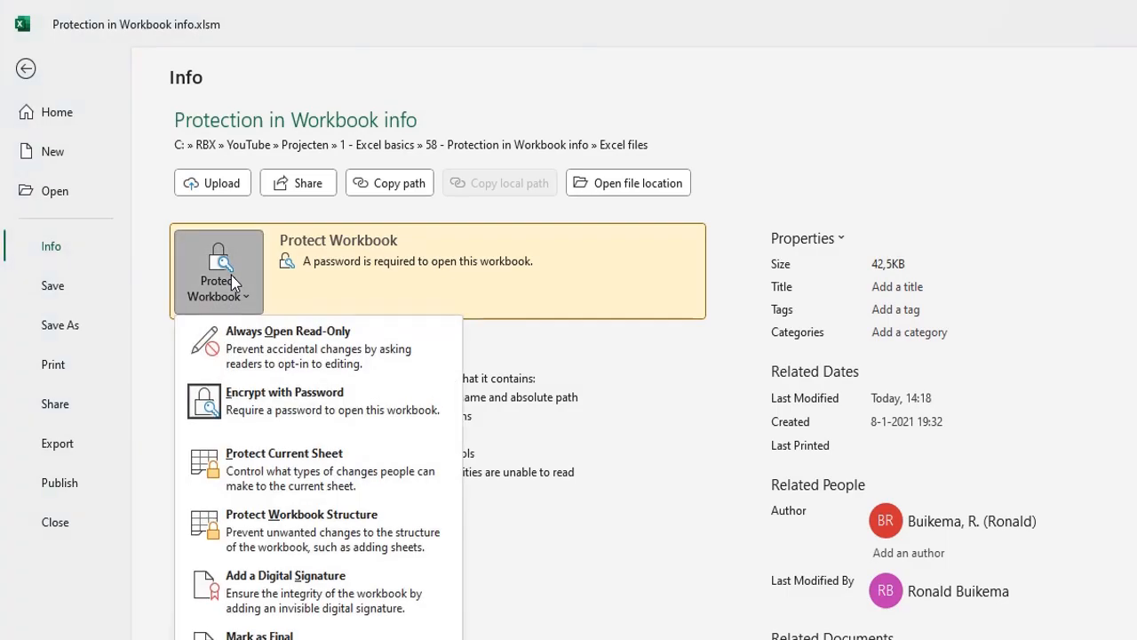
click(258, 401)
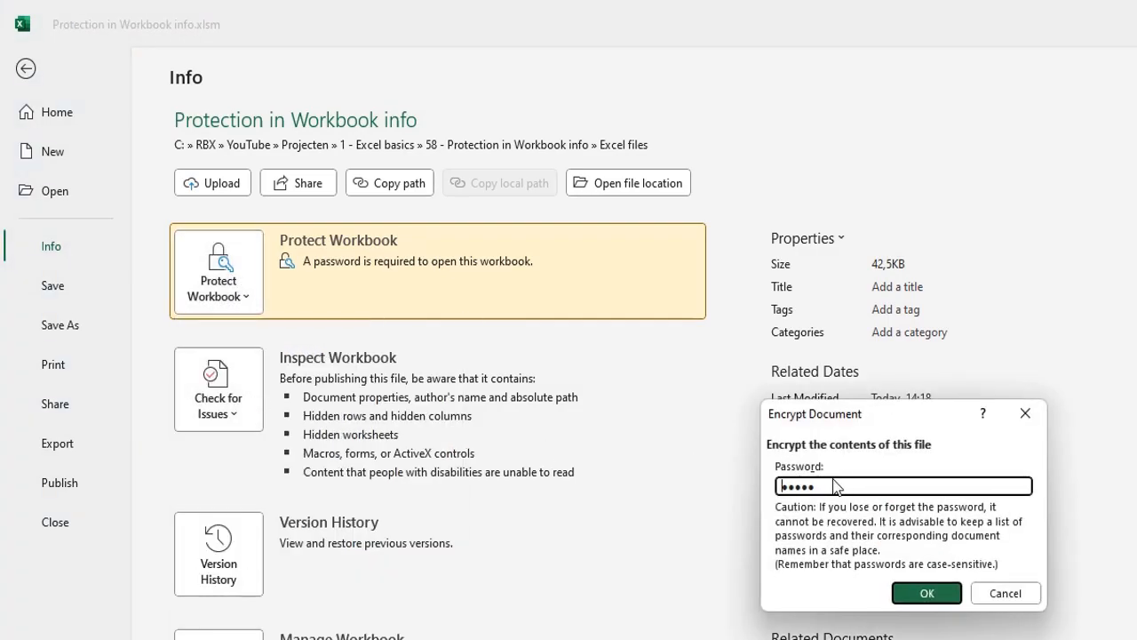
drag(816, 486, 730, 486)
key(Delete)
click(942, 594)
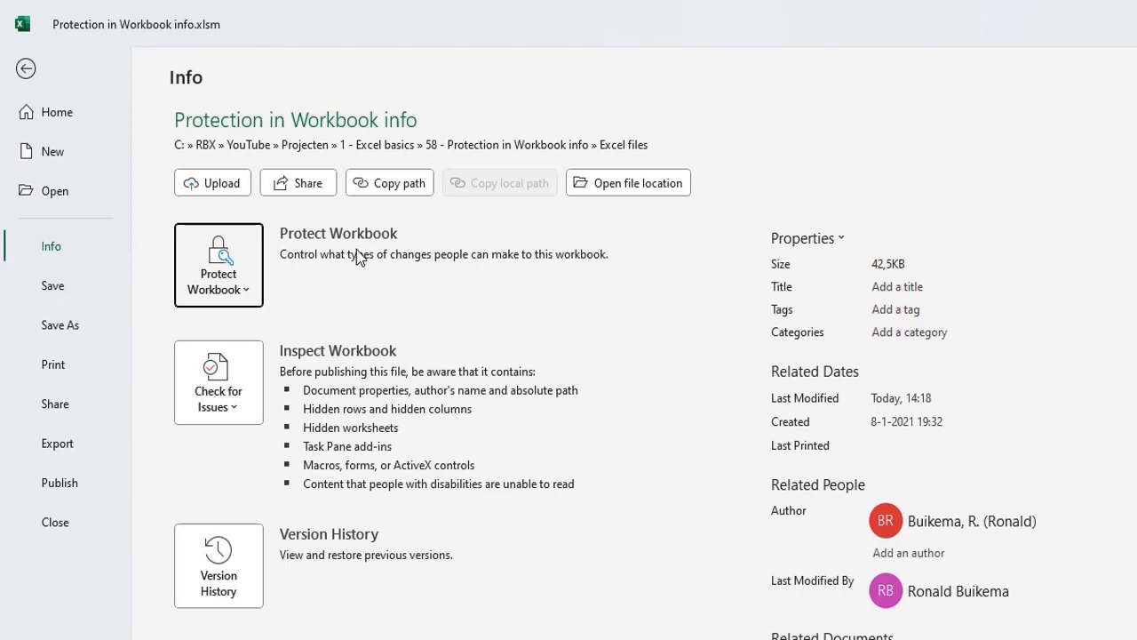
Step: Look at the Save As General Options for opening and modifying passwords, then cancel without saving
click(56, 329)
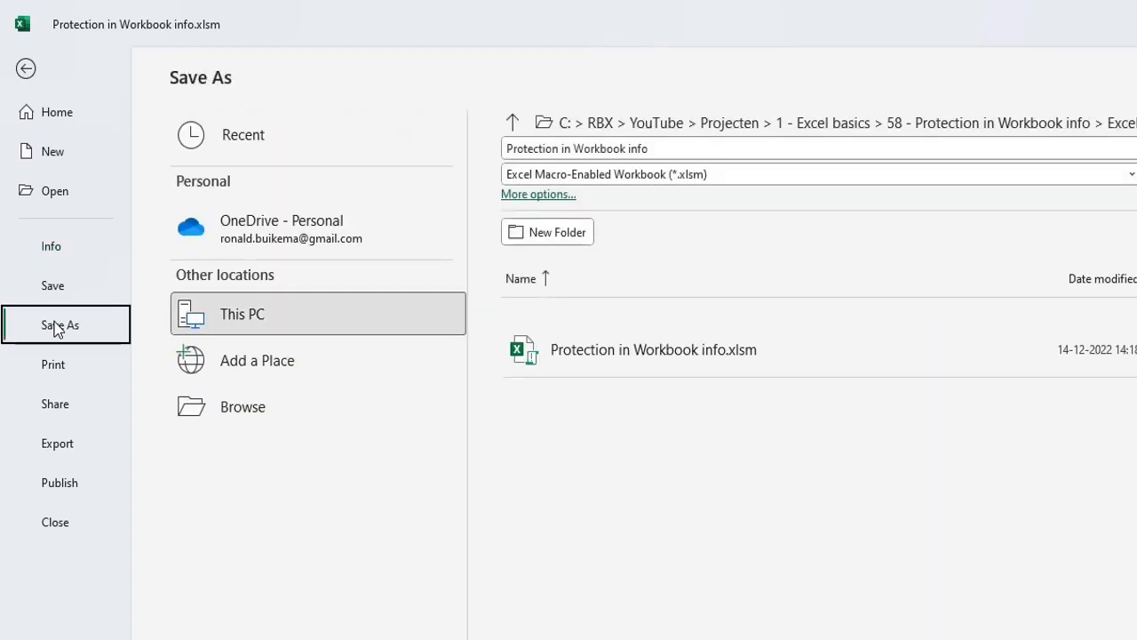
click(625, 129)
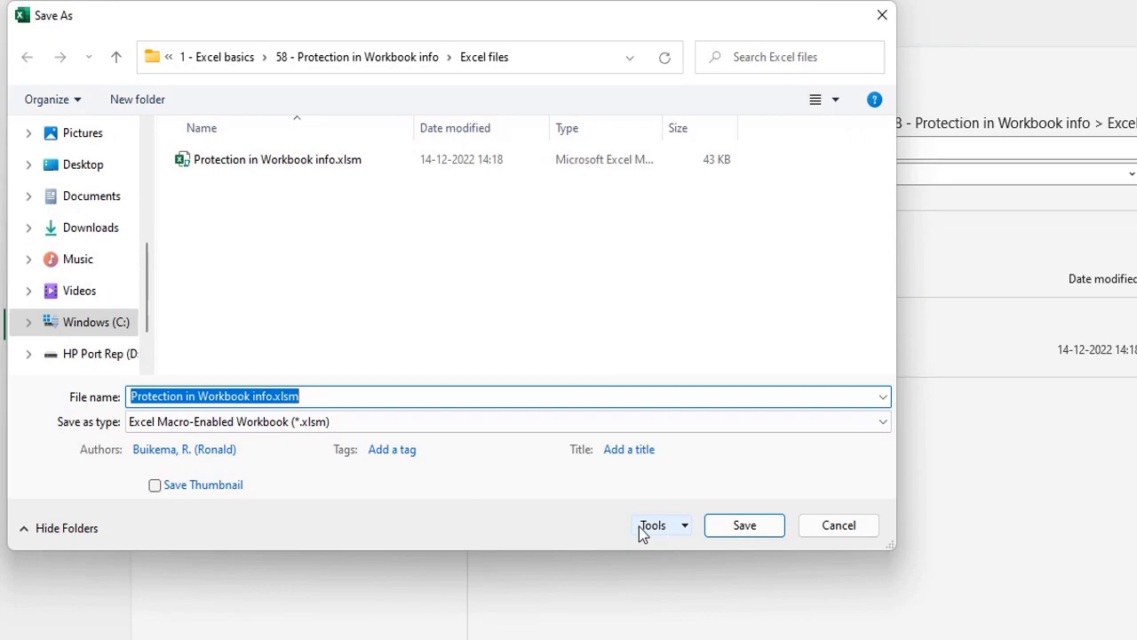
click(678, 528)
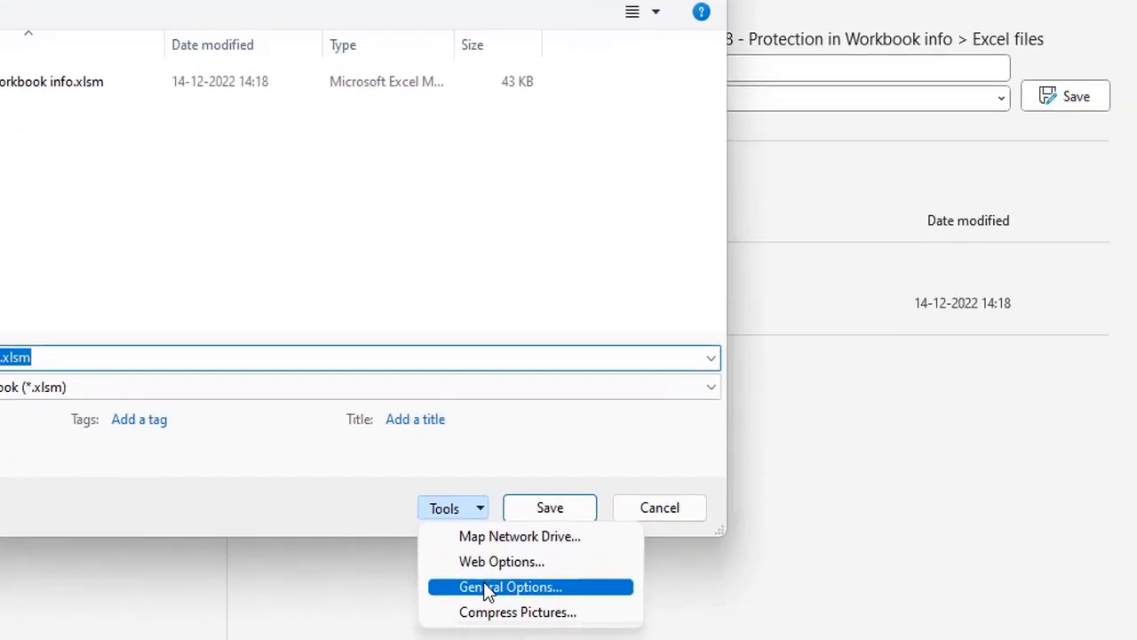
click(691, 595)
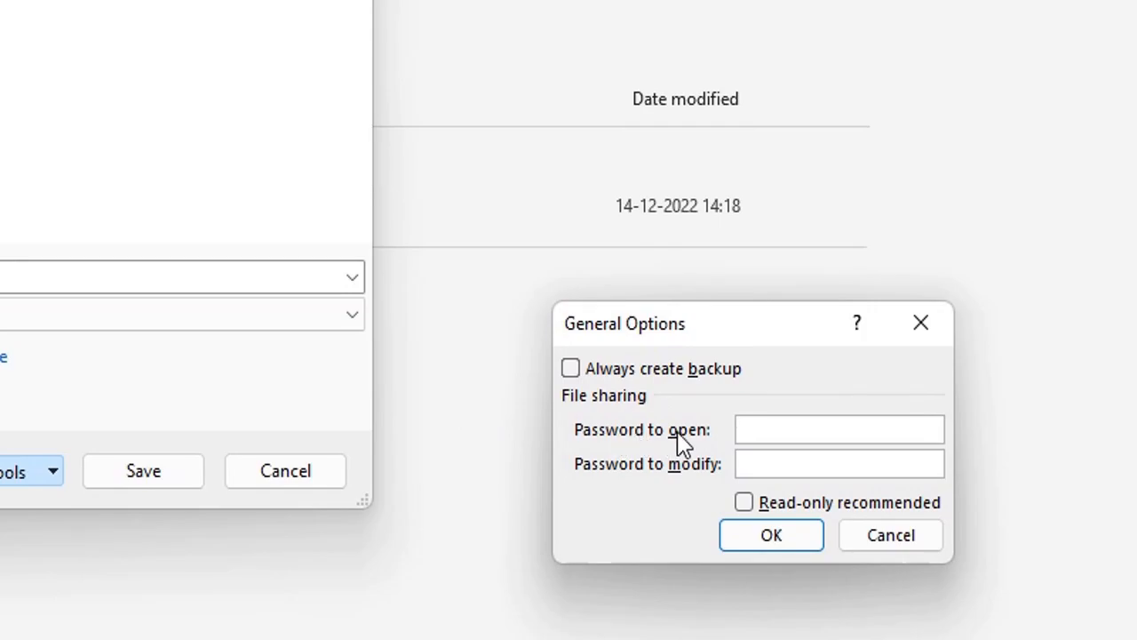
click(902, 544)
click(494, 455)
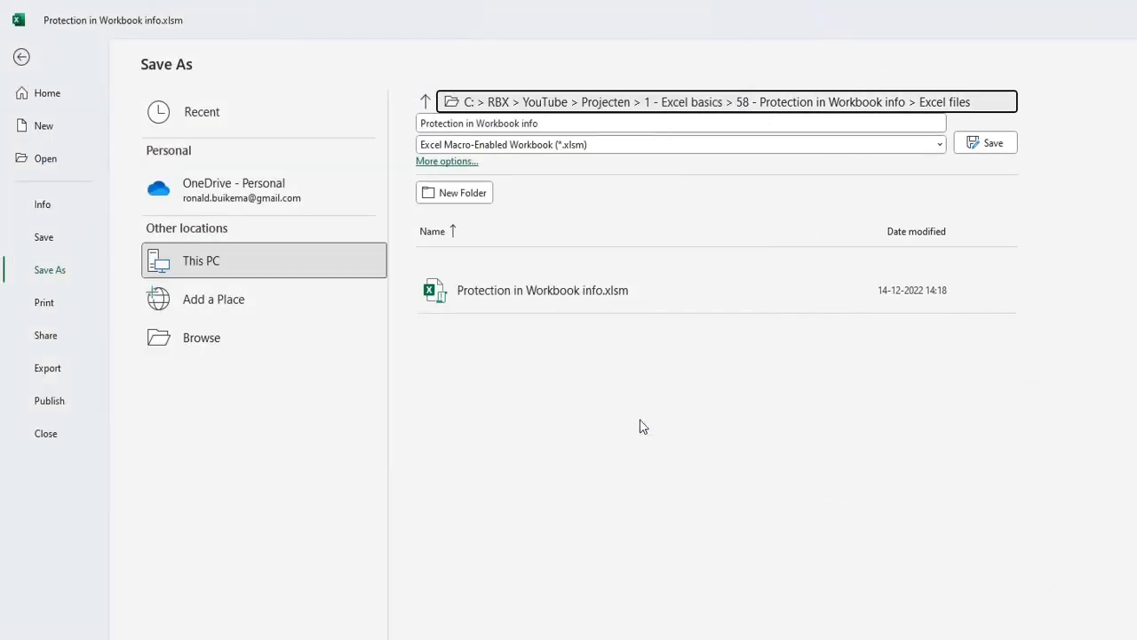
Step: Save the workbook, run the Document Inspector with the preselected content types and review the inspection results
click(39, 205)
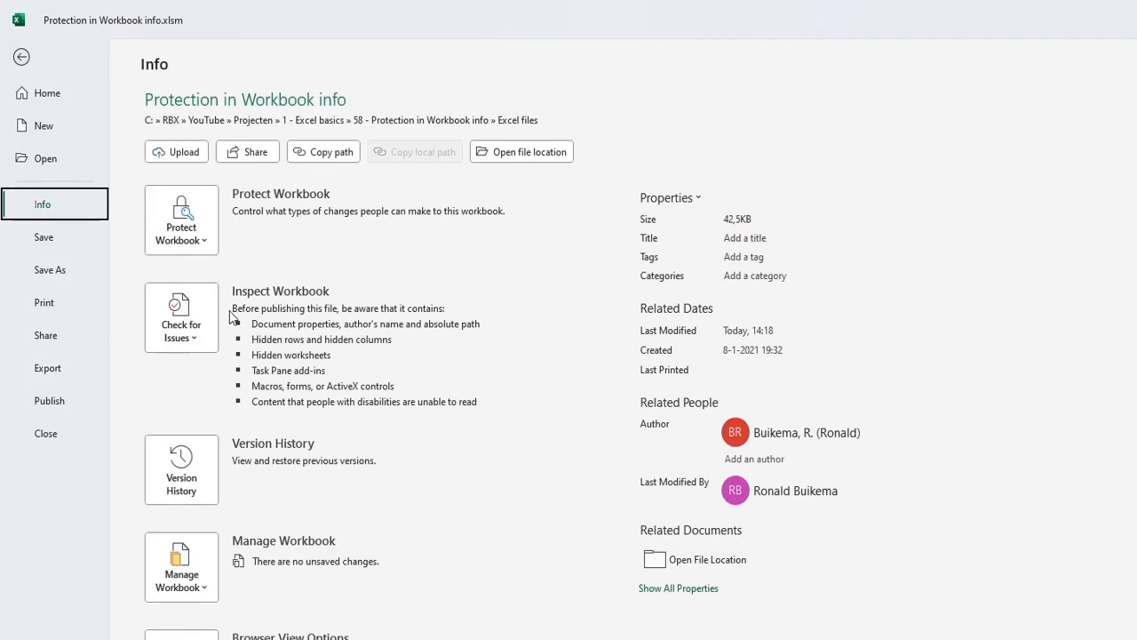
mouse_move(259, 362)
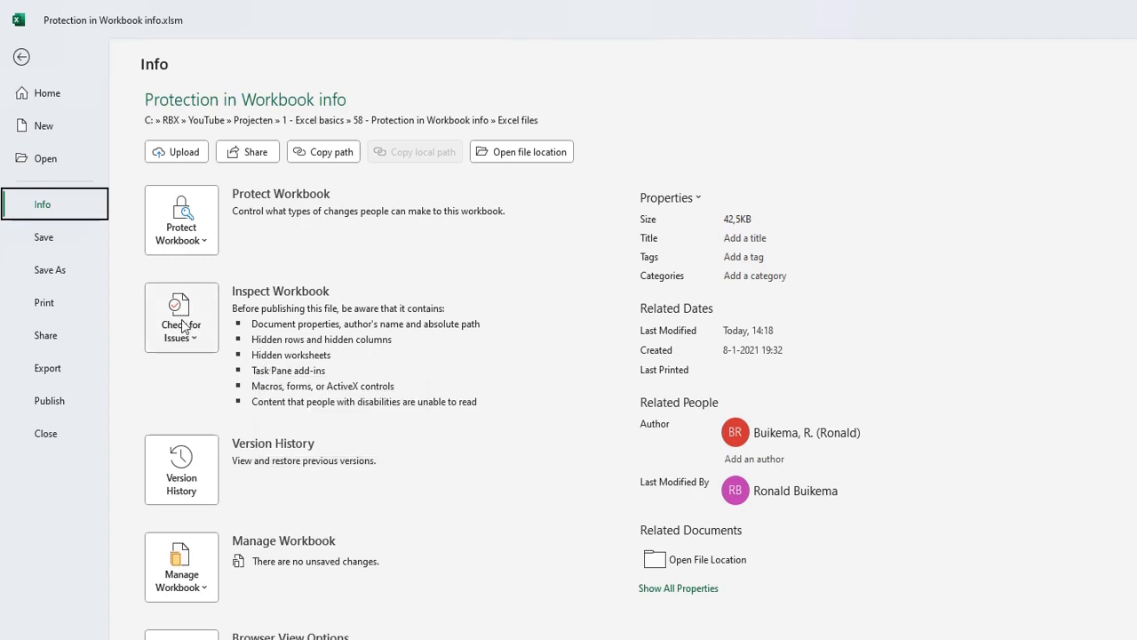
click(181, 319)
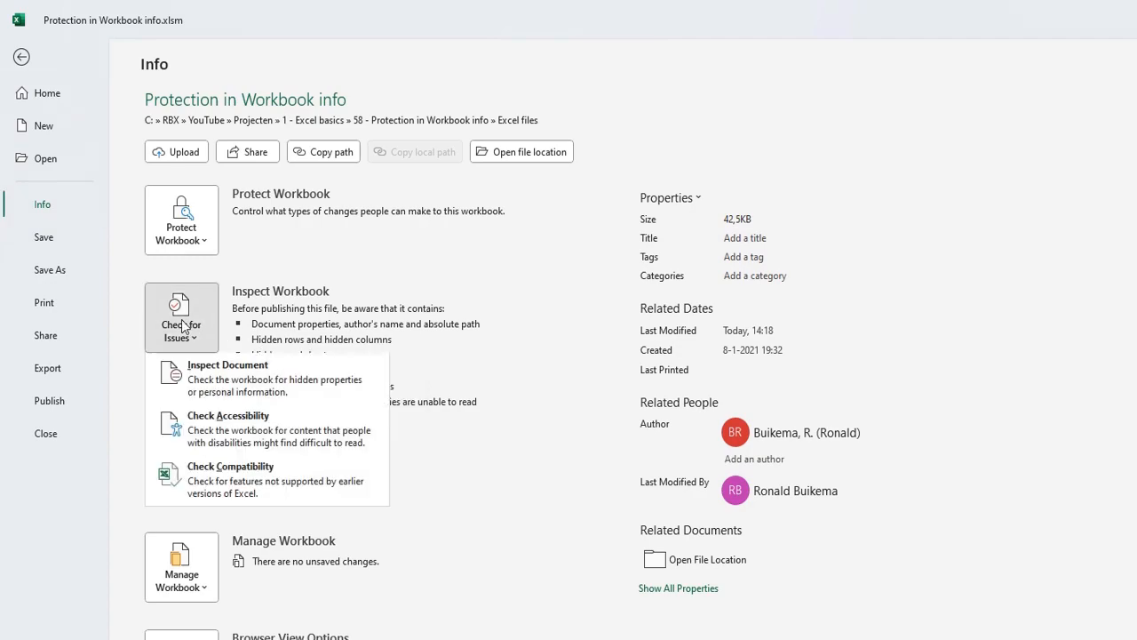
click(233, 382)
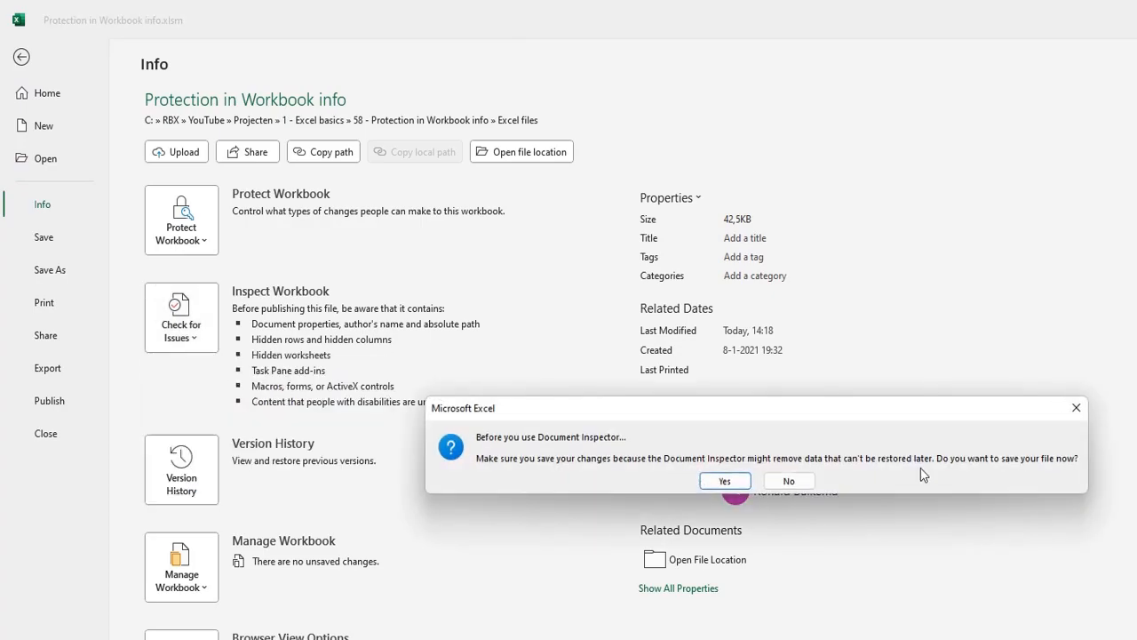
click(734, 483)
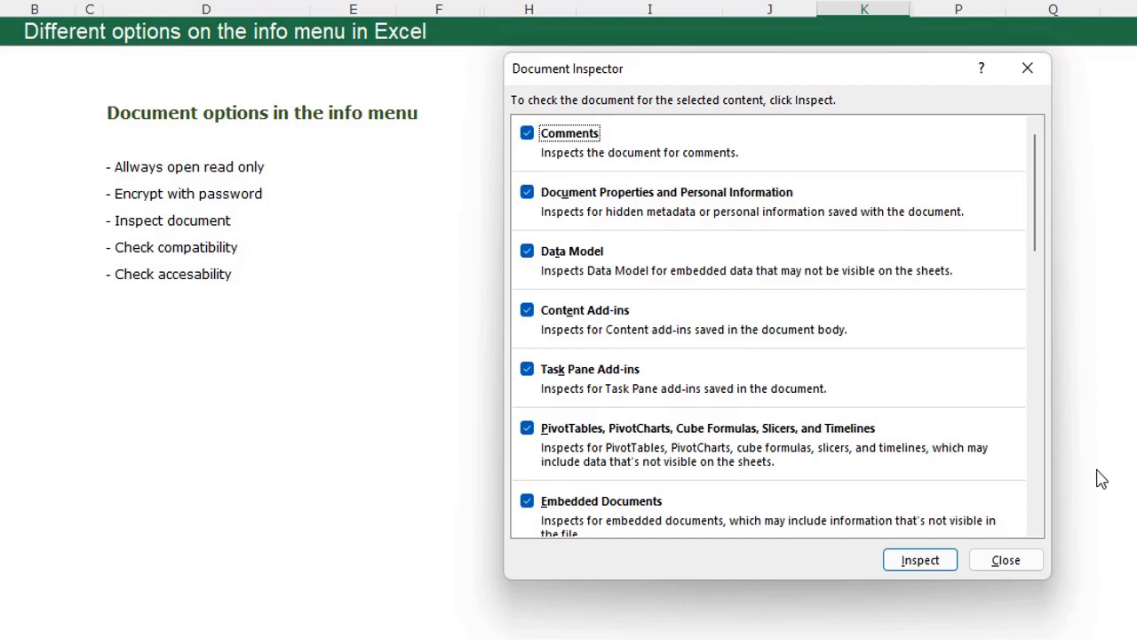
click(907, 565)
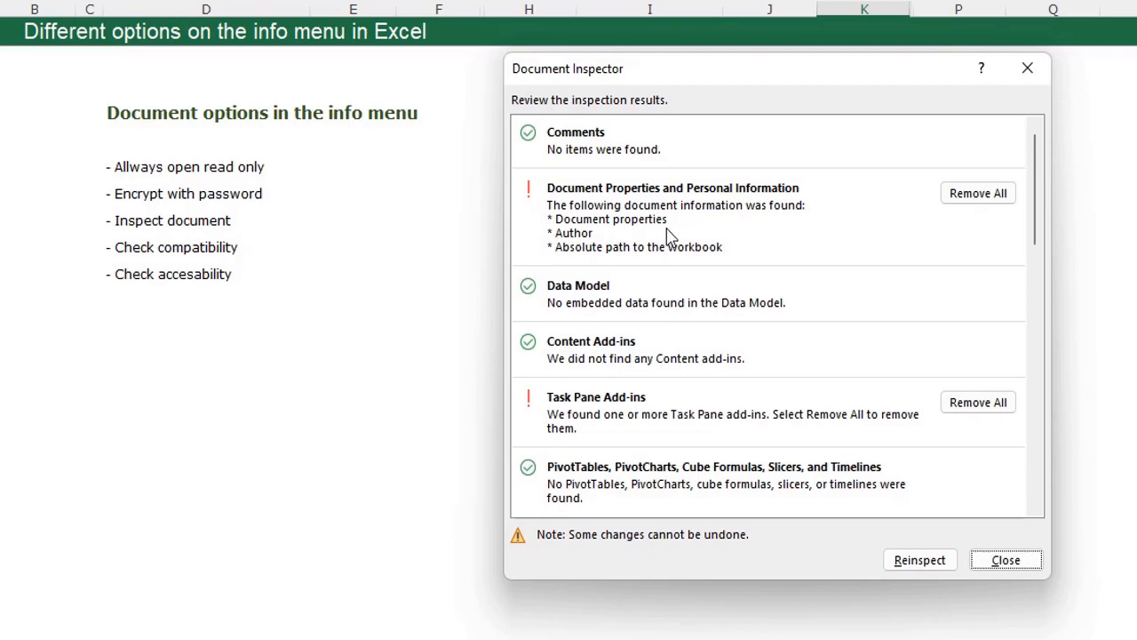
scroll(669, 236, down, 3)
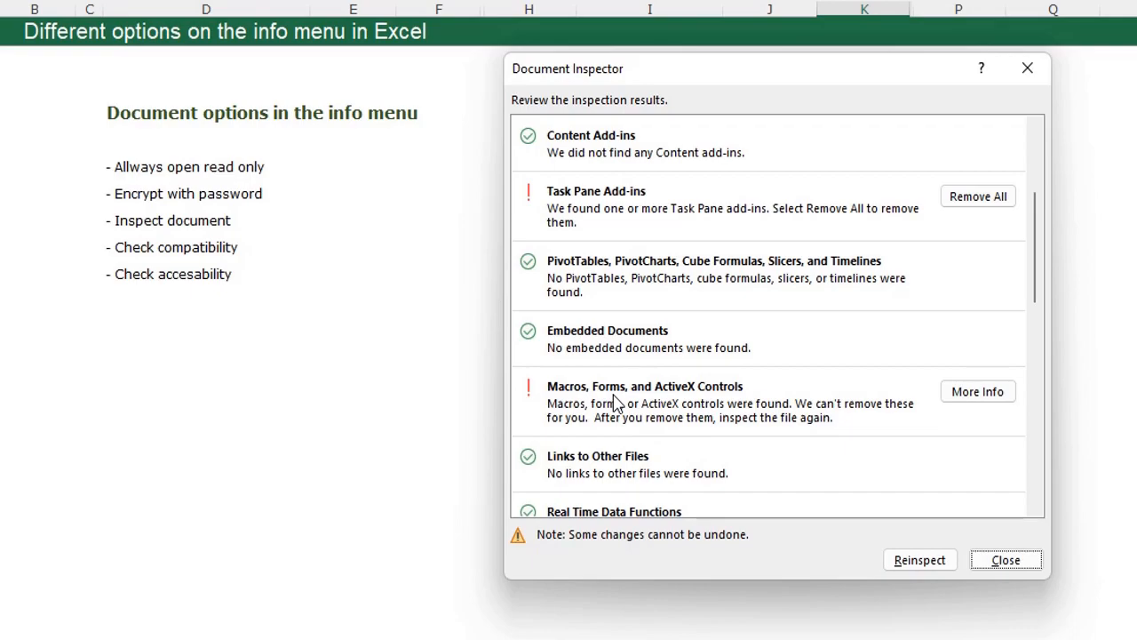
Step: Review the remaining Document Inspector results down to hidden rows, columns and worksheets, then close the inspector without removing anything
scroll(614, 396, down, 5)
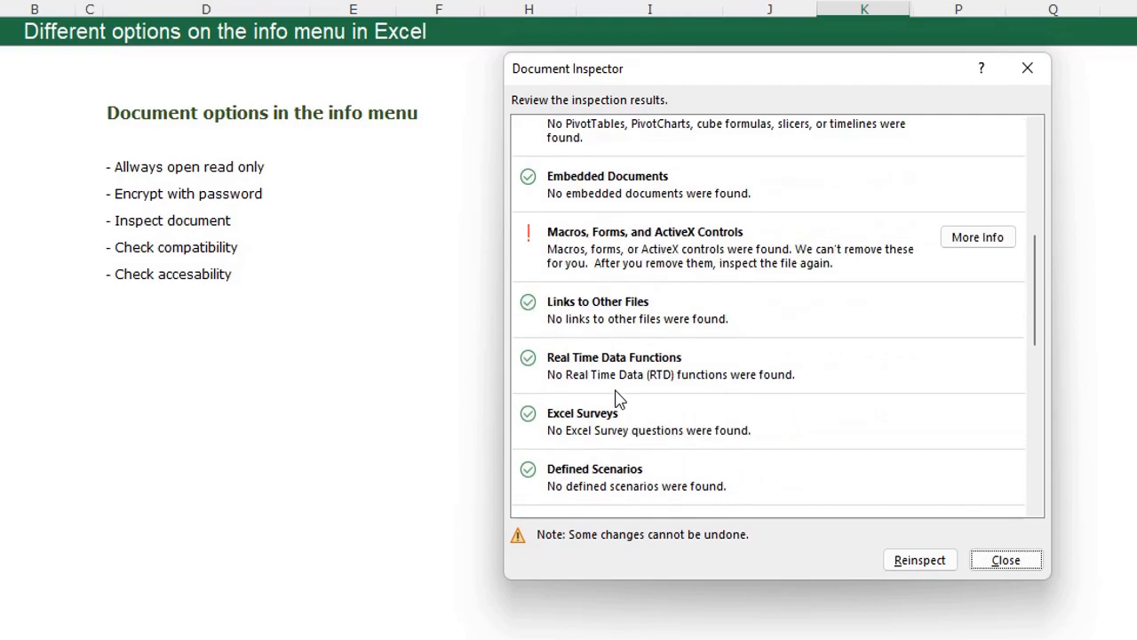
scroll(614, 391, down, 5)
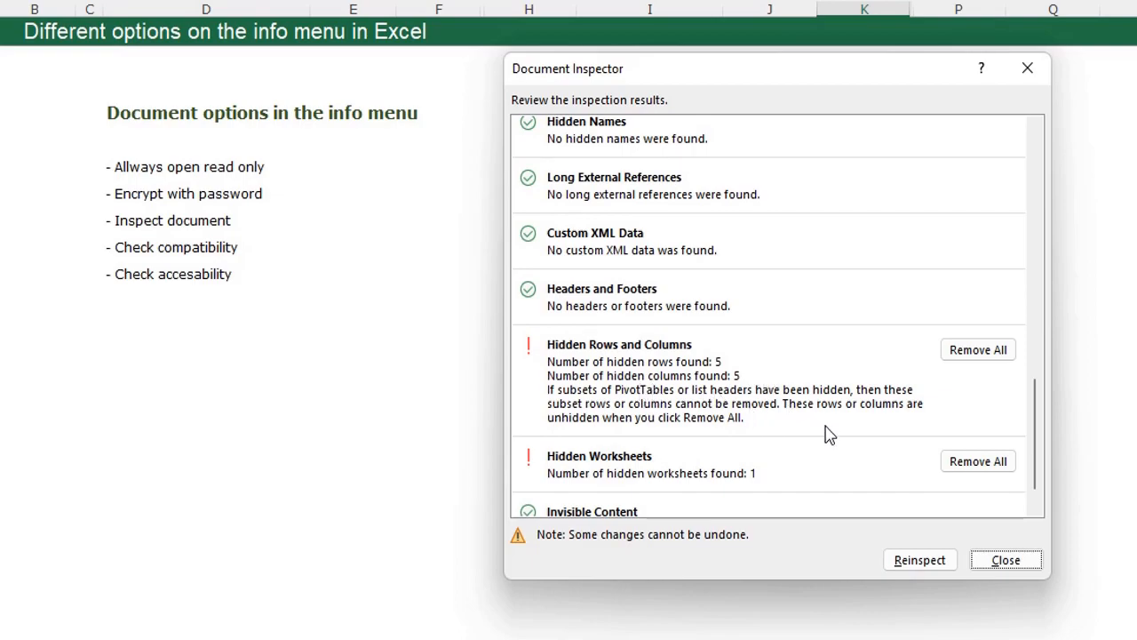
click(1009, 566)
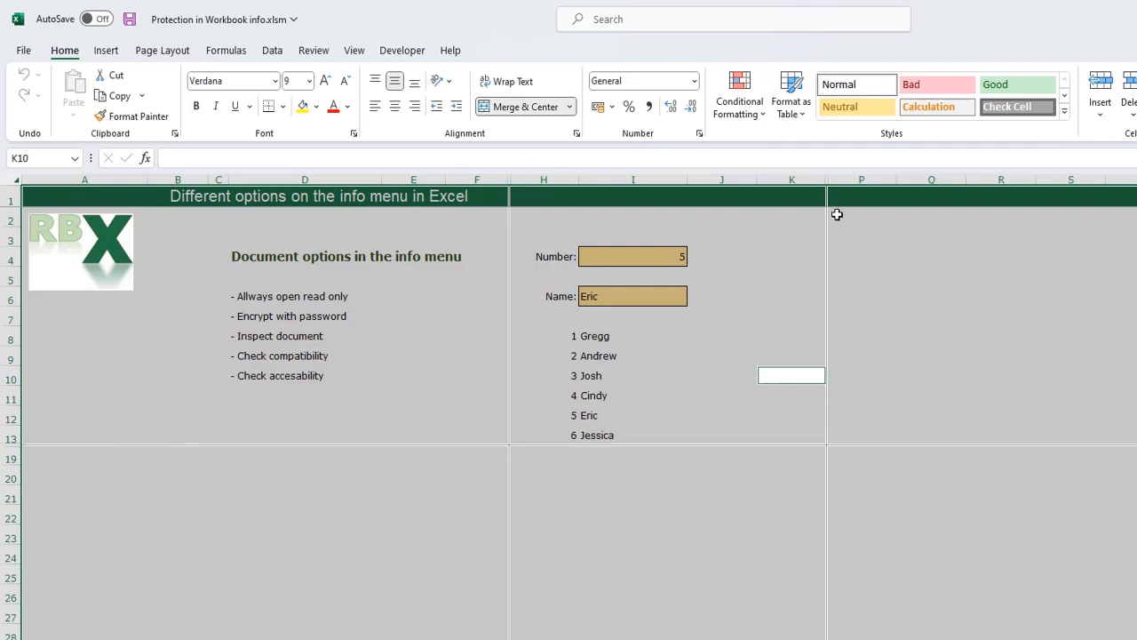
click(436, 368)
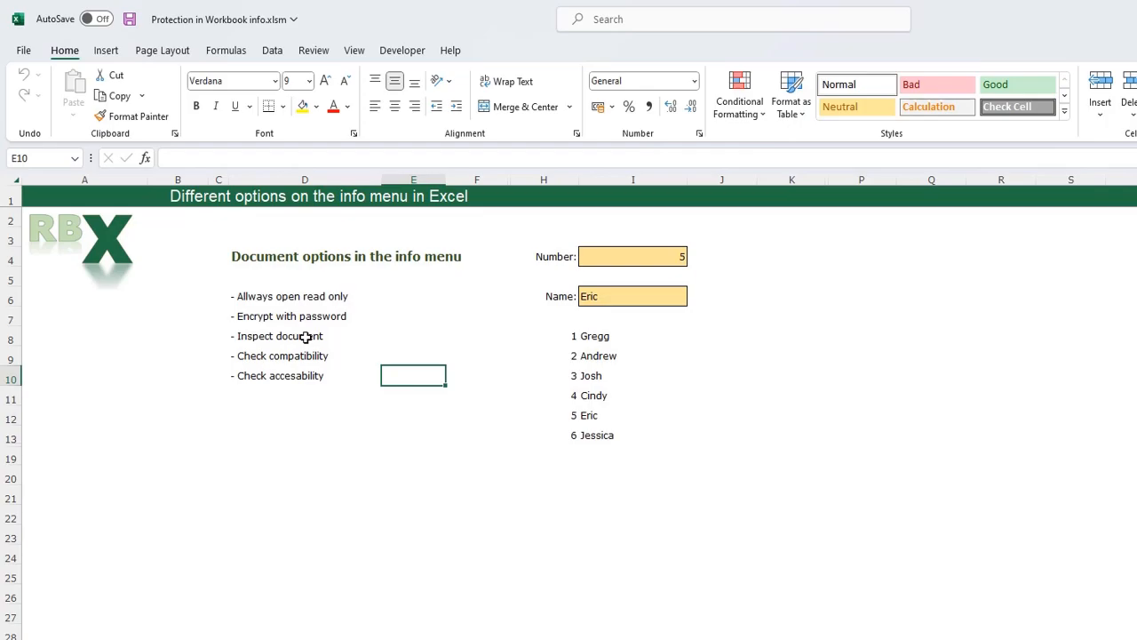
Step: Run the compatibility check on the workbook and enlarge the Compatibility Checker dialog to show its full summary
click(24, 53)
click(49, 203)
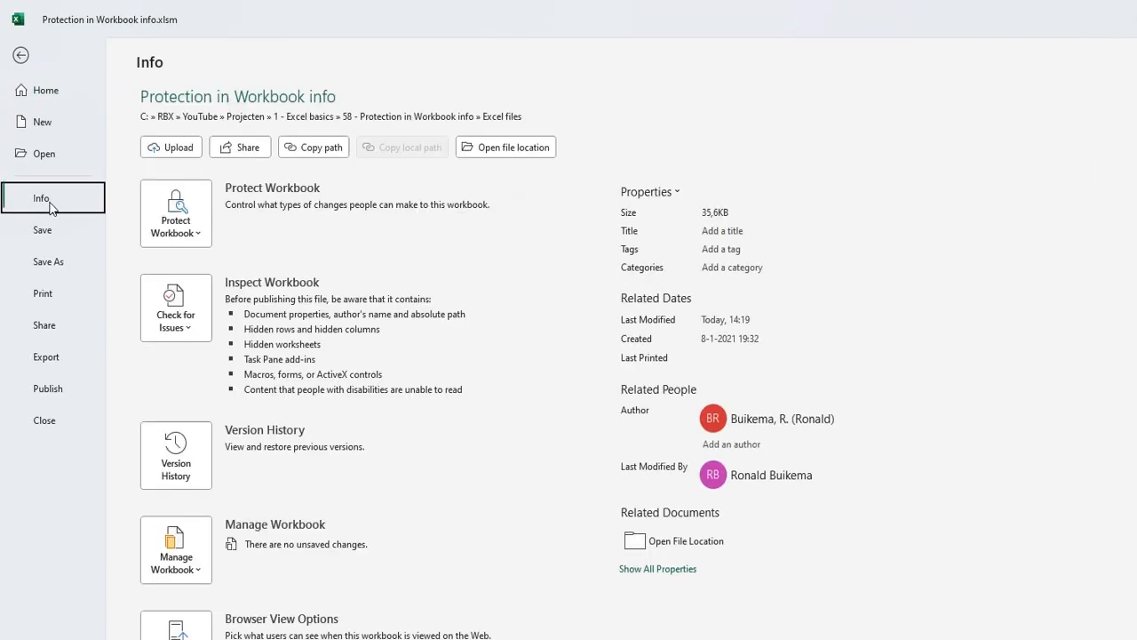
click(174, 322)
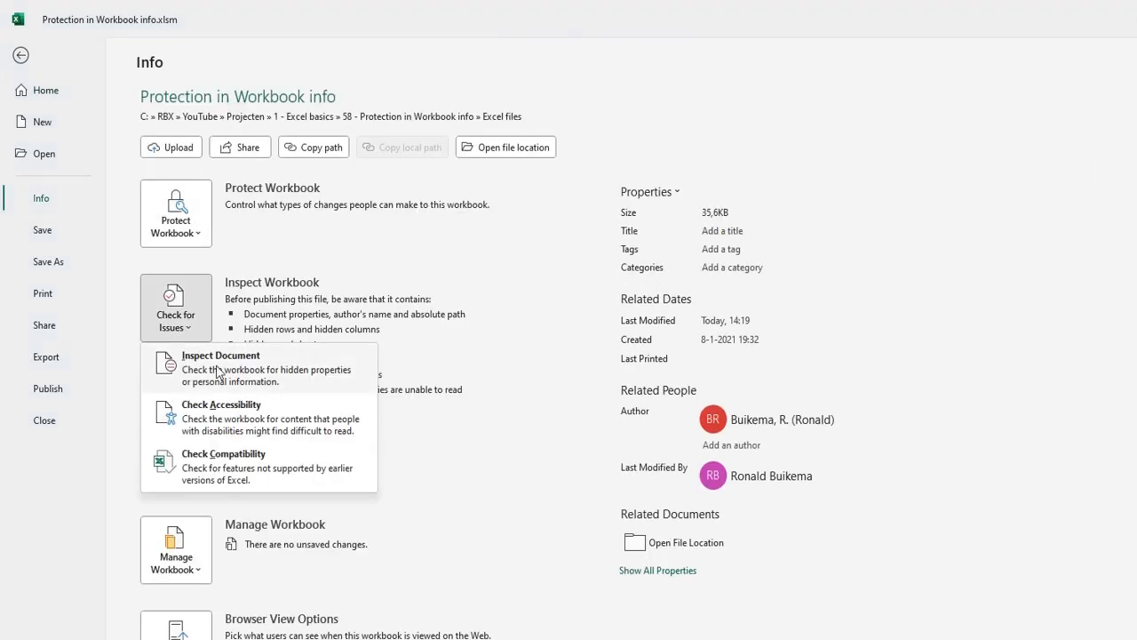
click(247, 468)
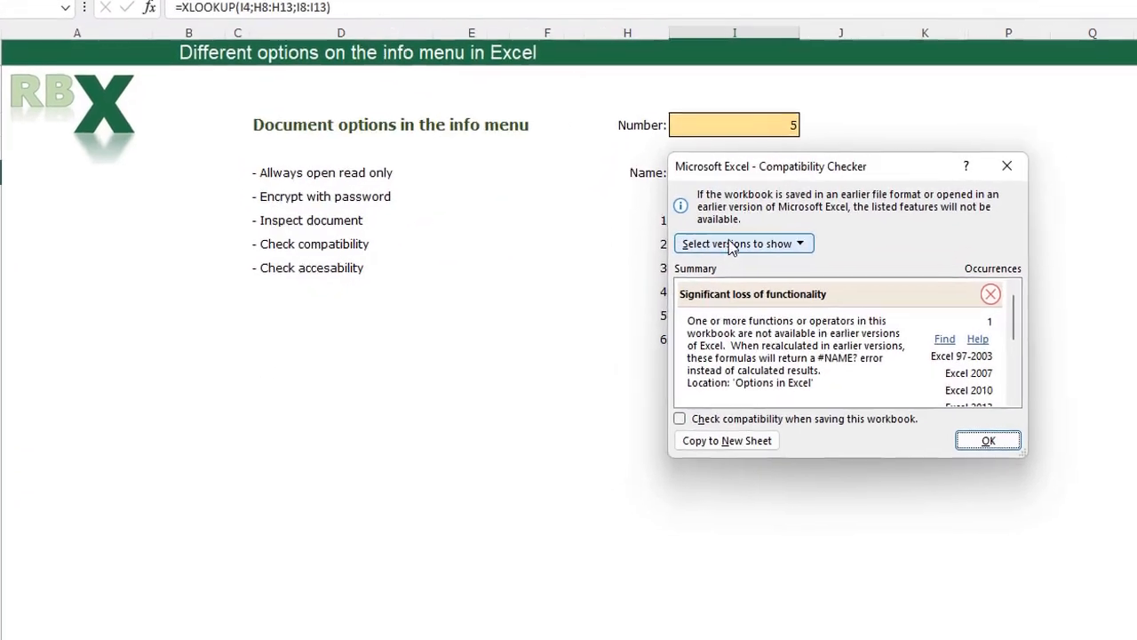
drag(510, 182, 463, 173)
drag(764, 463, 866, 604)
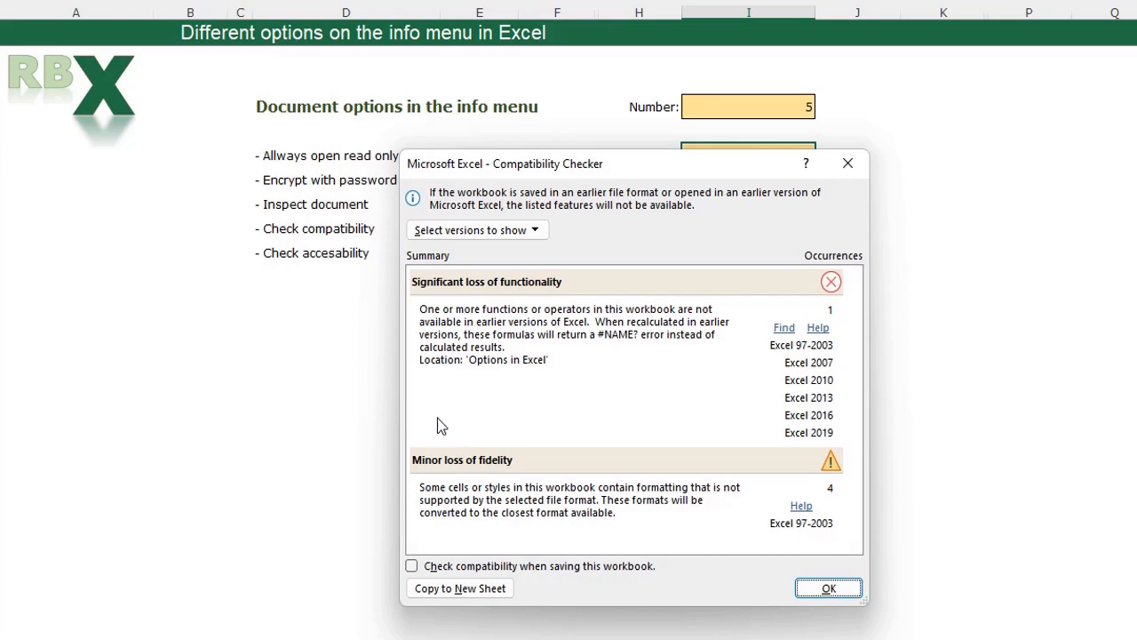
Step: Switch Excel 97-2003 off and back on in the versions to show, and copy the compatibility results to a new sheet
click(453, 230)
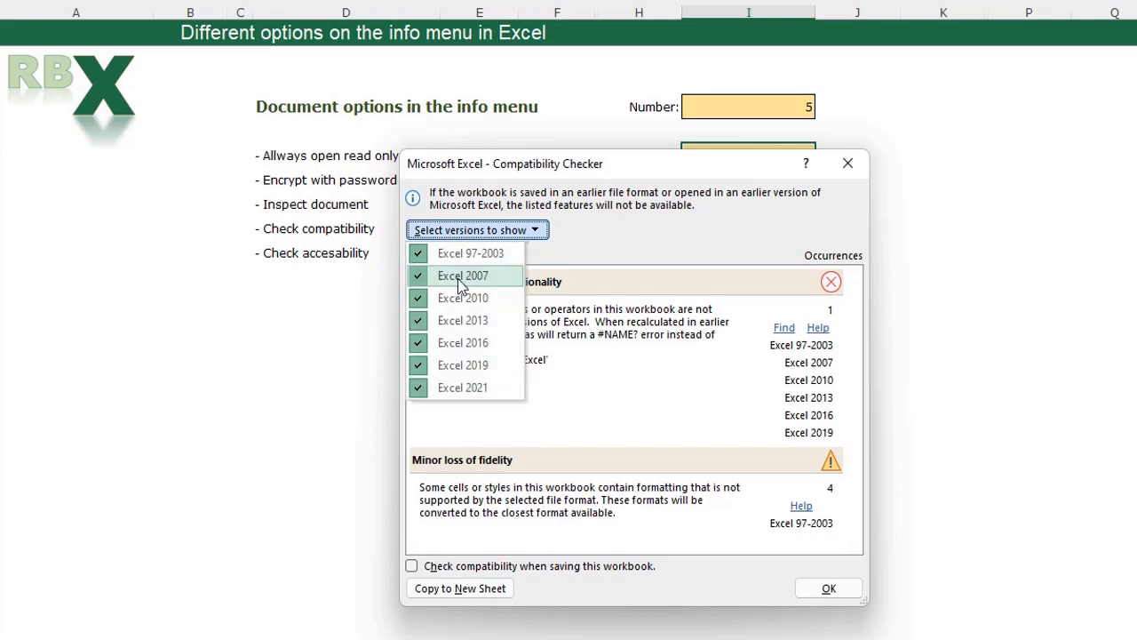
click(423, 253)
click(431, 231)
click(436, 253)
click(421, 286)
click(461, 588)
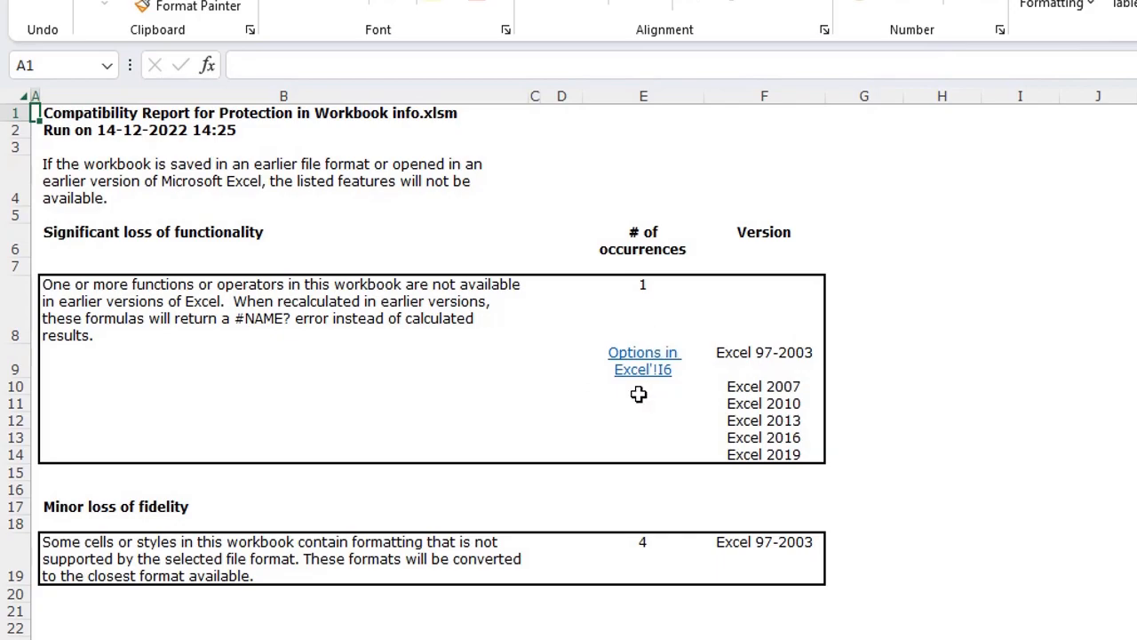
Step: Examine the report's affected versions, its link to cell I6 and the minor fidelity entry, then return to the Options in Excel sheet
drag(769, 352, 775, 453)
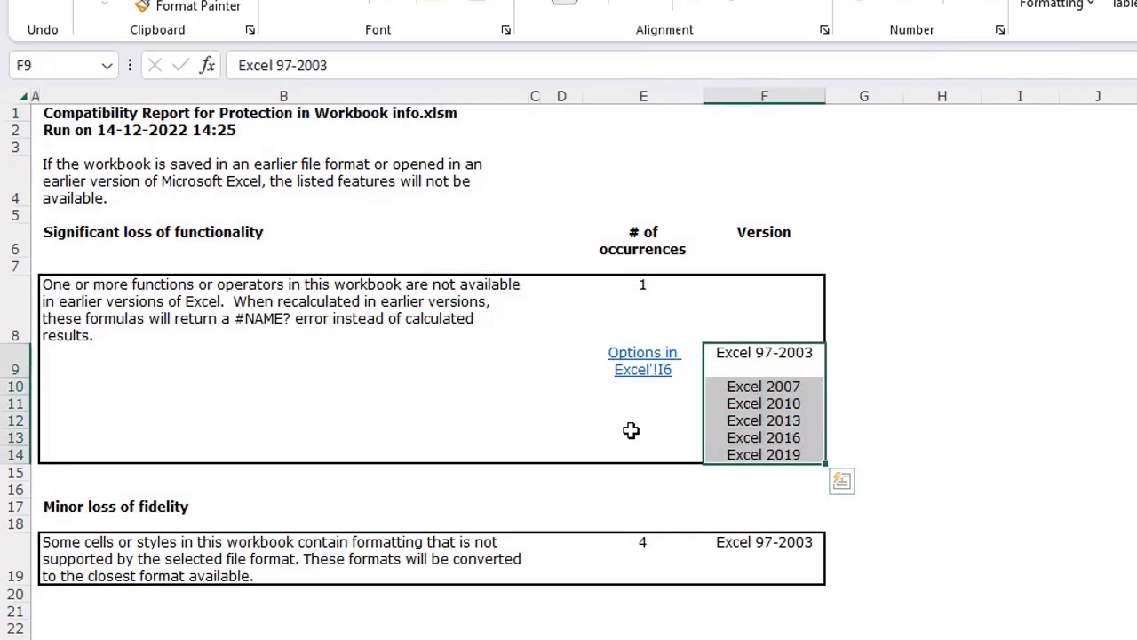
click(643, 369)
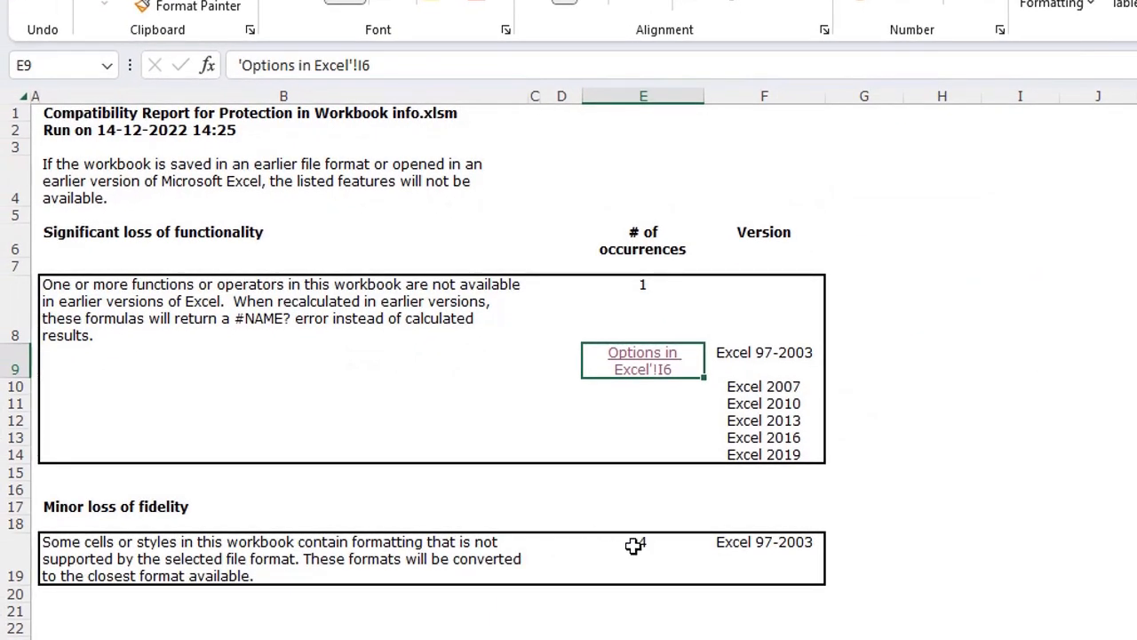
click(619, 542)
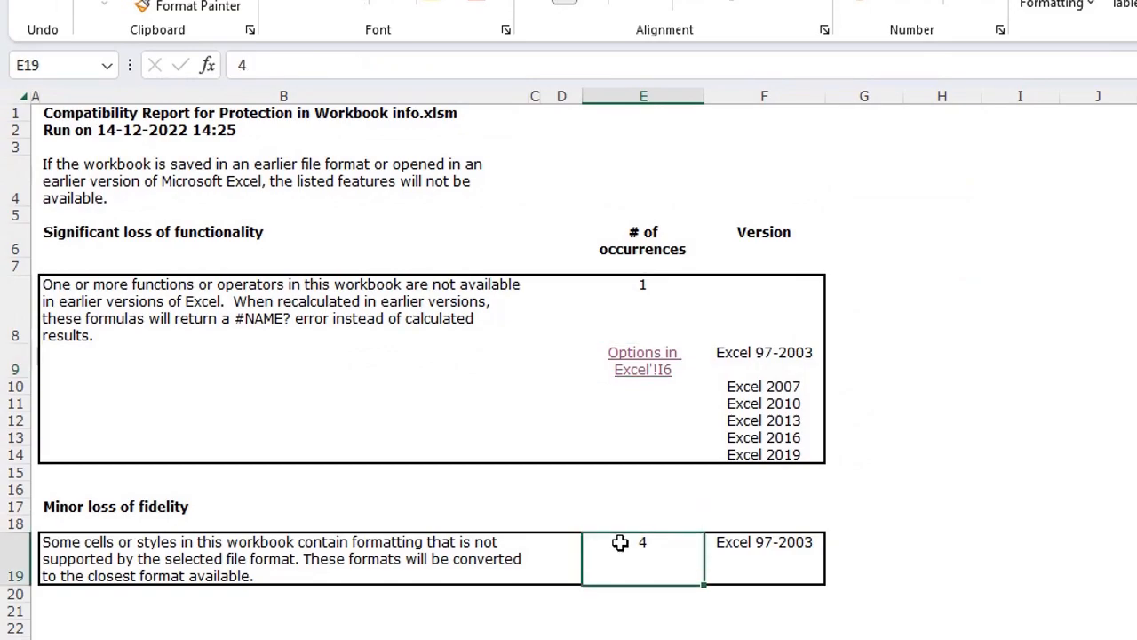
click(753, 542)
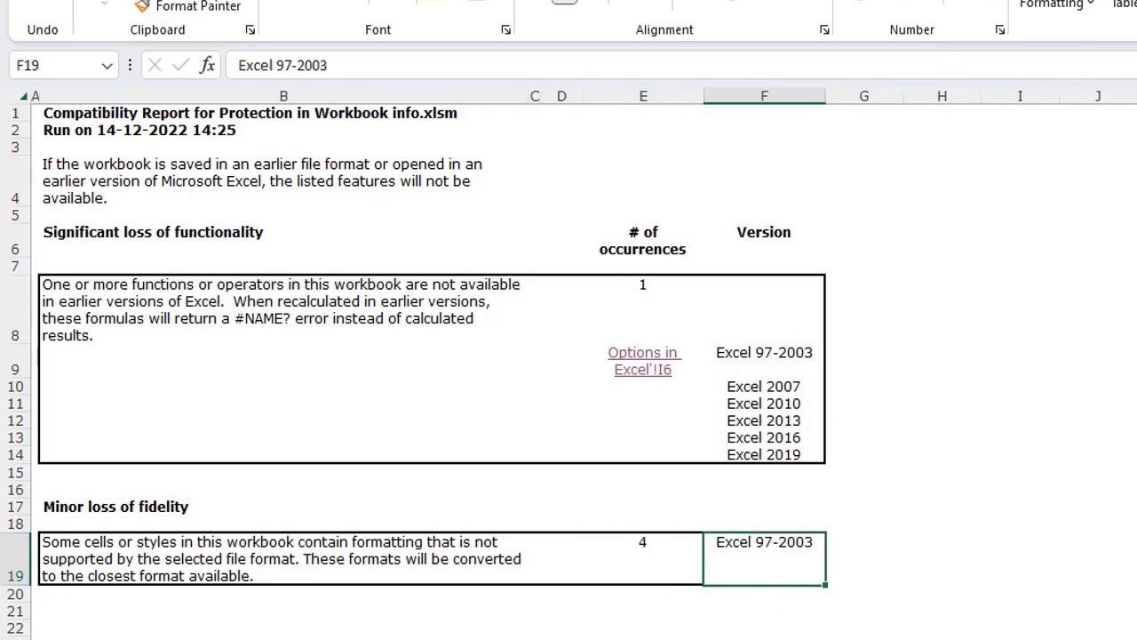
key(ctrl+Page_Up)
click(497, 414)
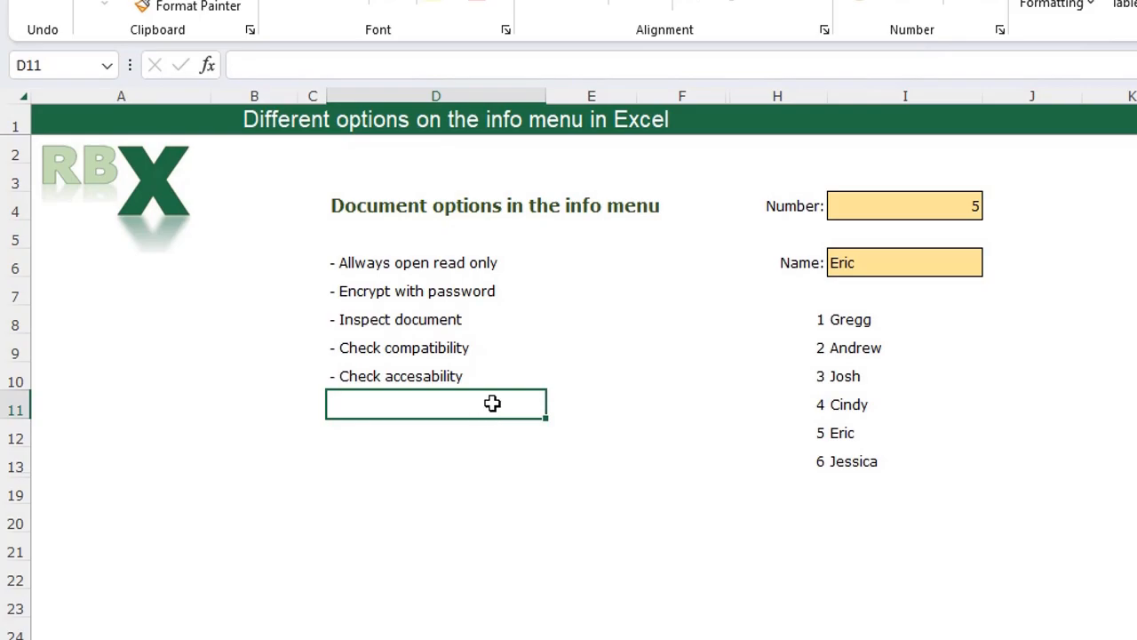
Step: Run the accessibility check on the workbook from its Info page
click(400, 374)
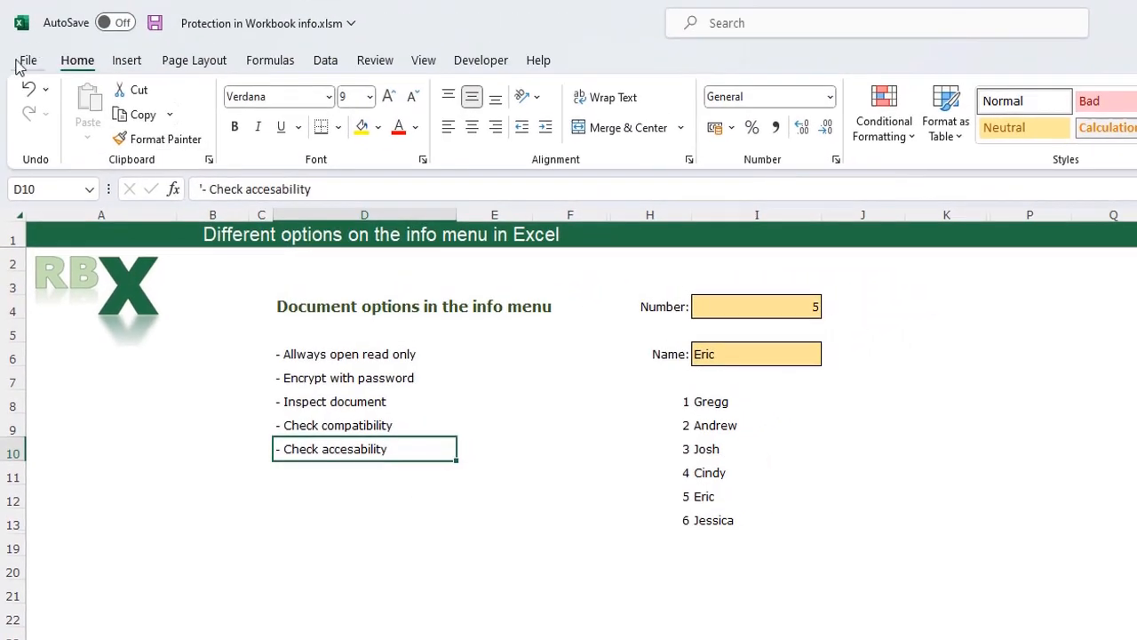
click(26, 60)
click(60, 238)
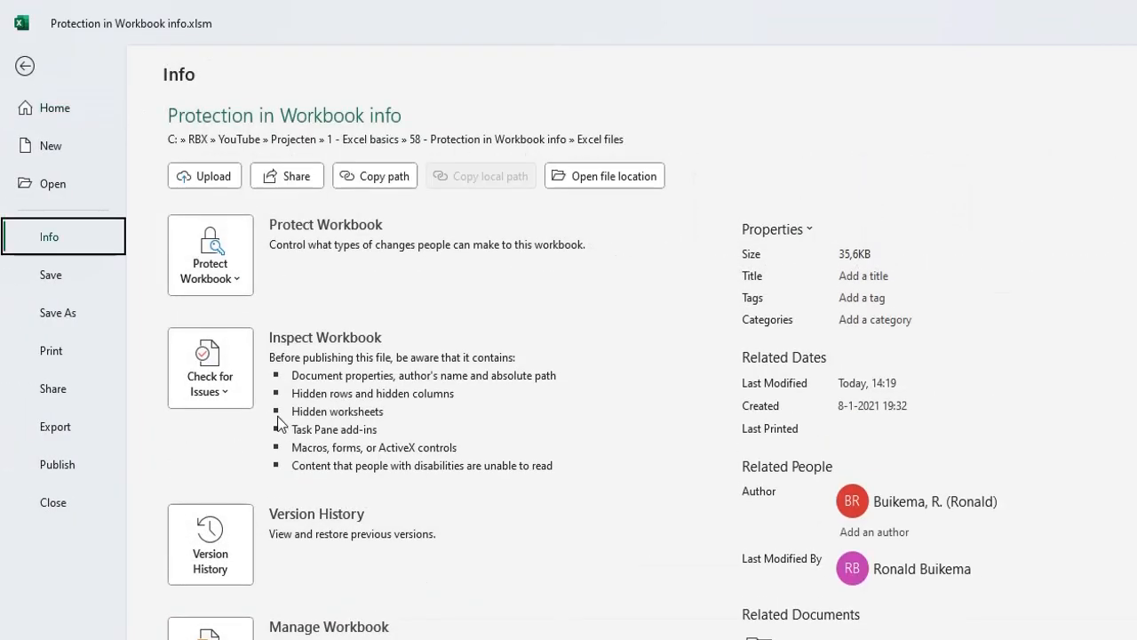
click(210, 372)
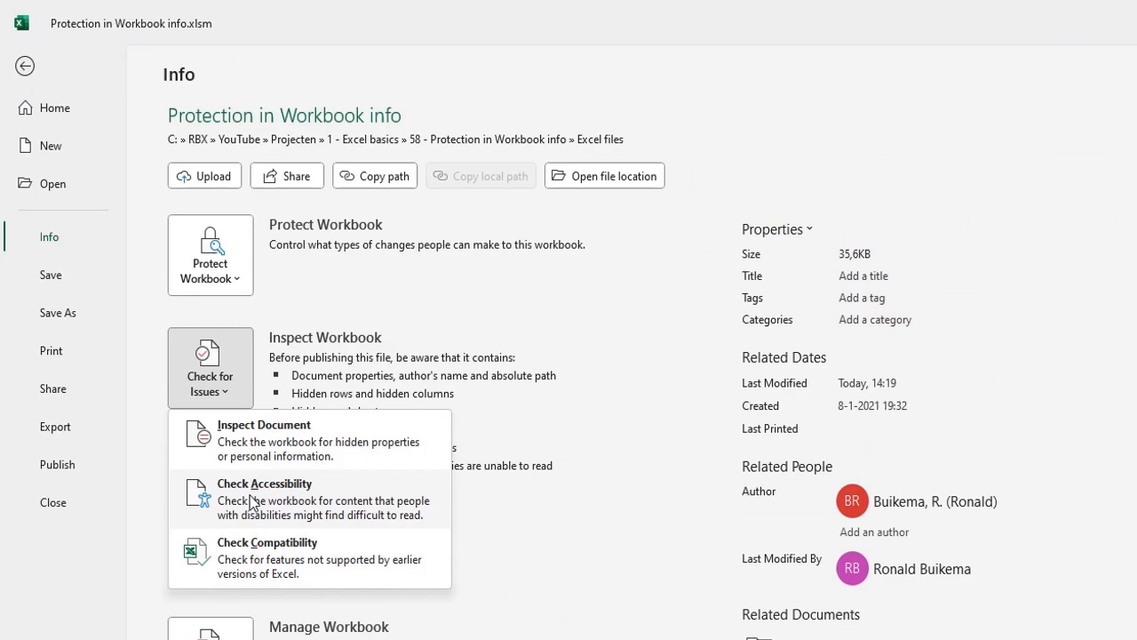
click(253, 500)
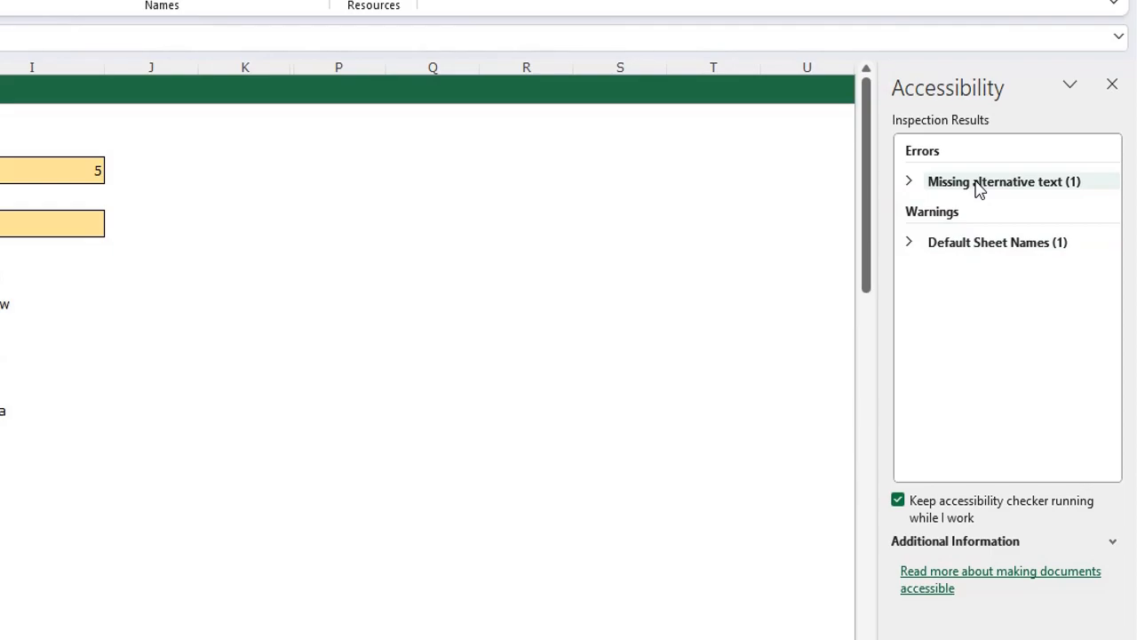
Step: Resolve the missing alternative text error by adding the description "picture" to the logo picture
click(908, 182)
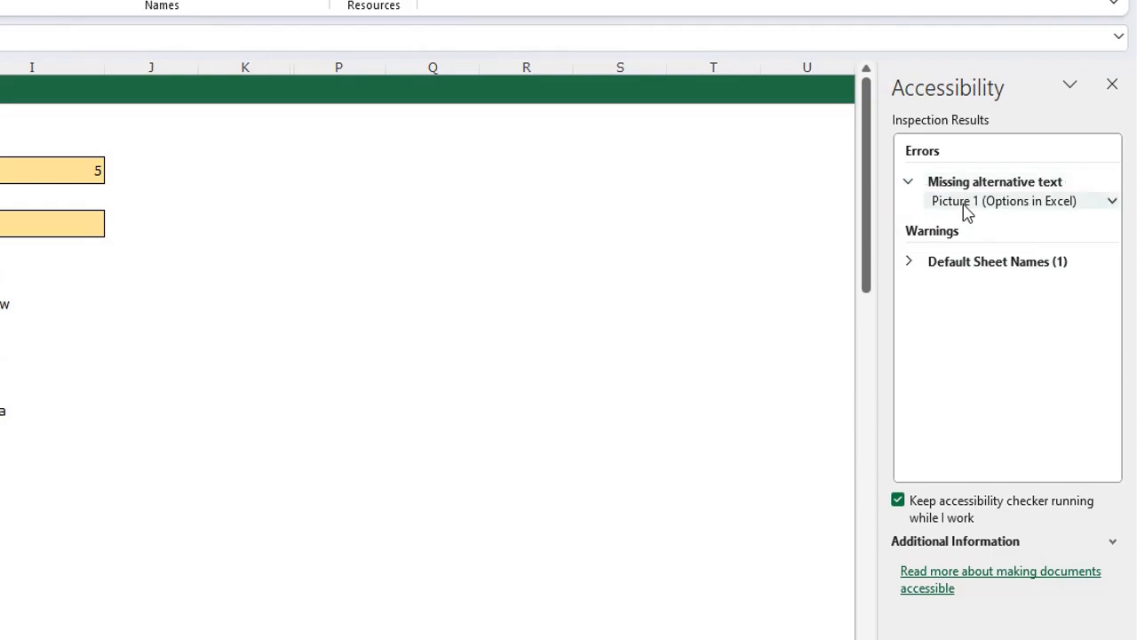
click(1109, 204)
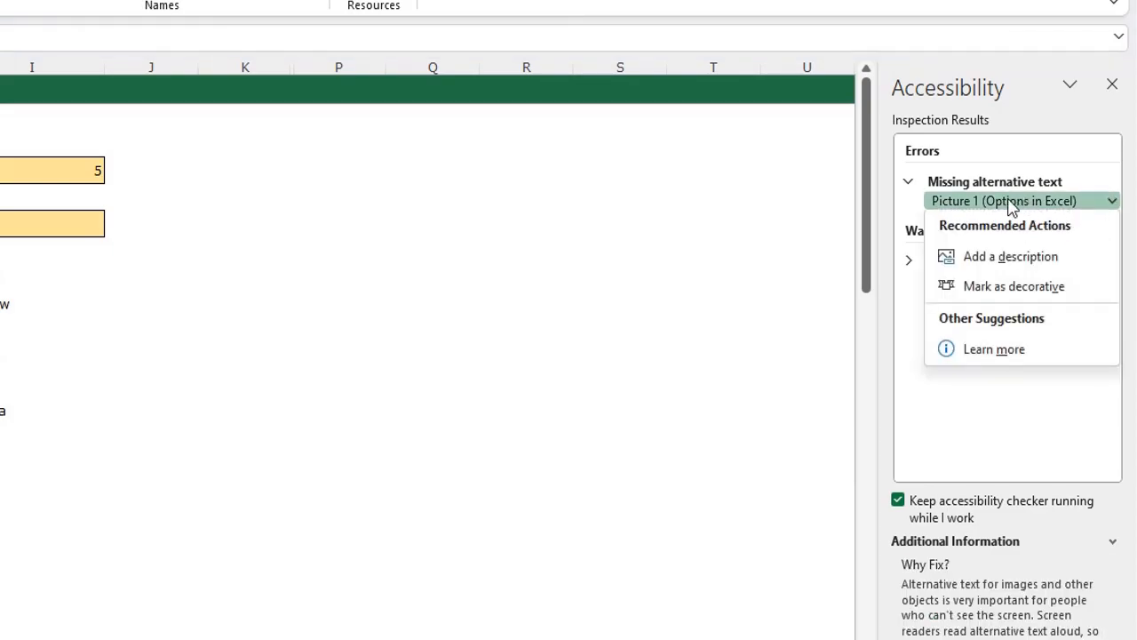
click(1013, 258)
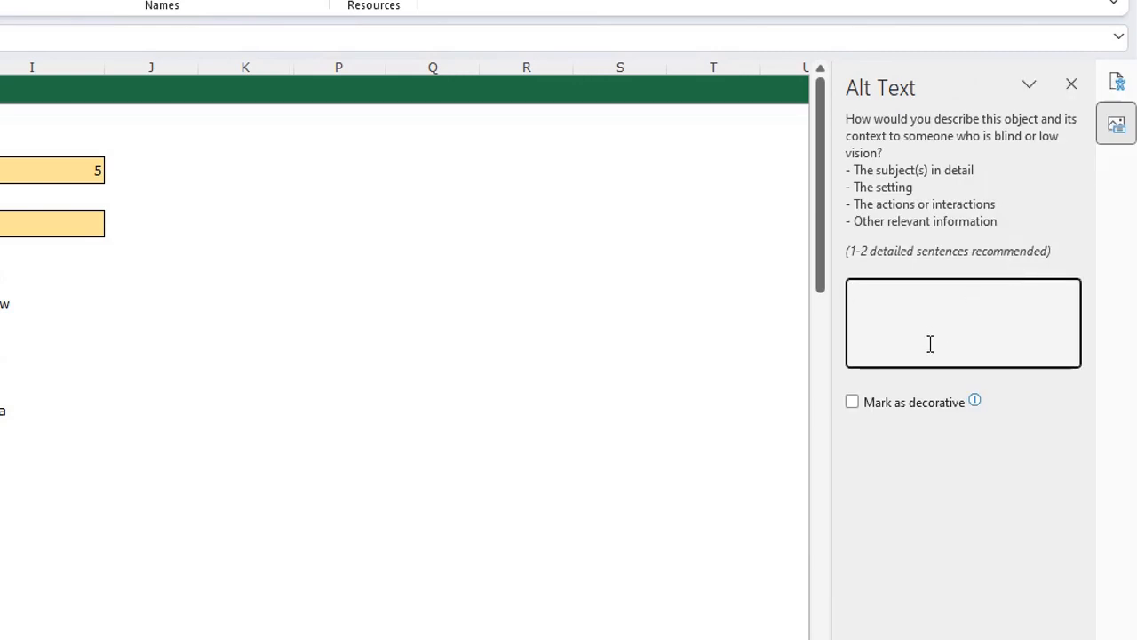
text(picture)
click(1071, 85)
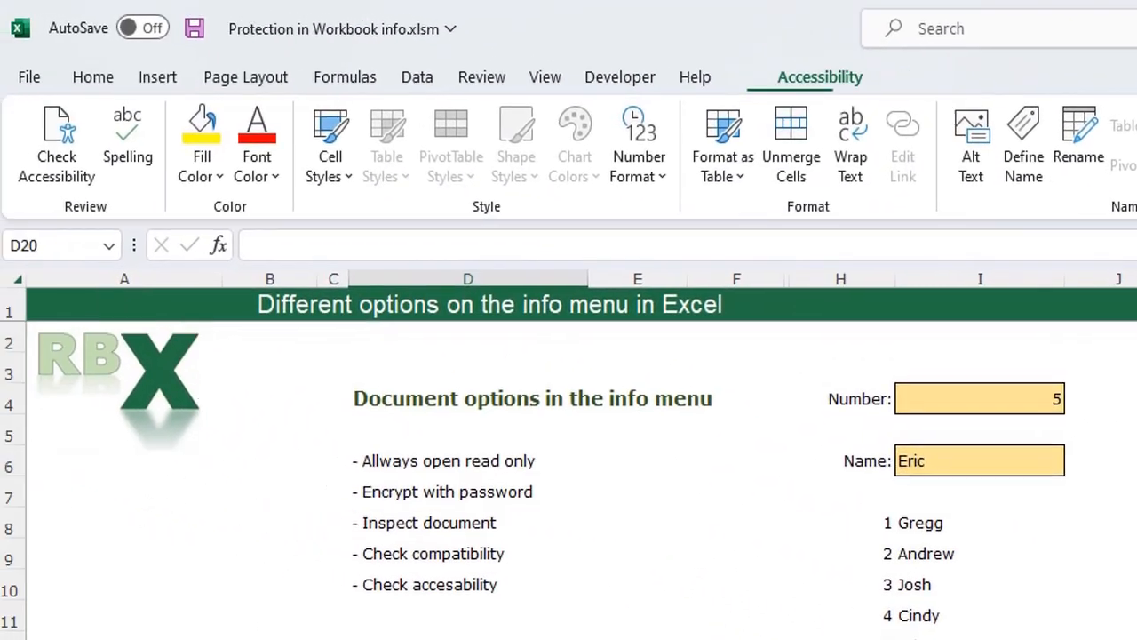
click(137, 377)
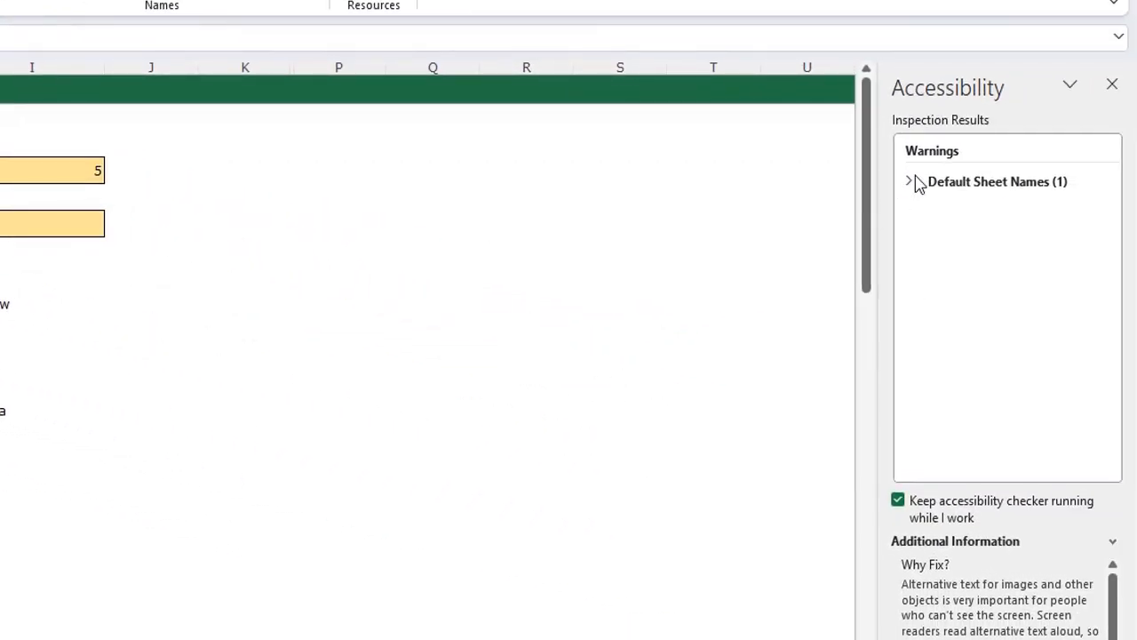
Step: Expand the Default Sheet Names warning, view Sheet3 and return to the Options in Excel sheet
click(914, 182)
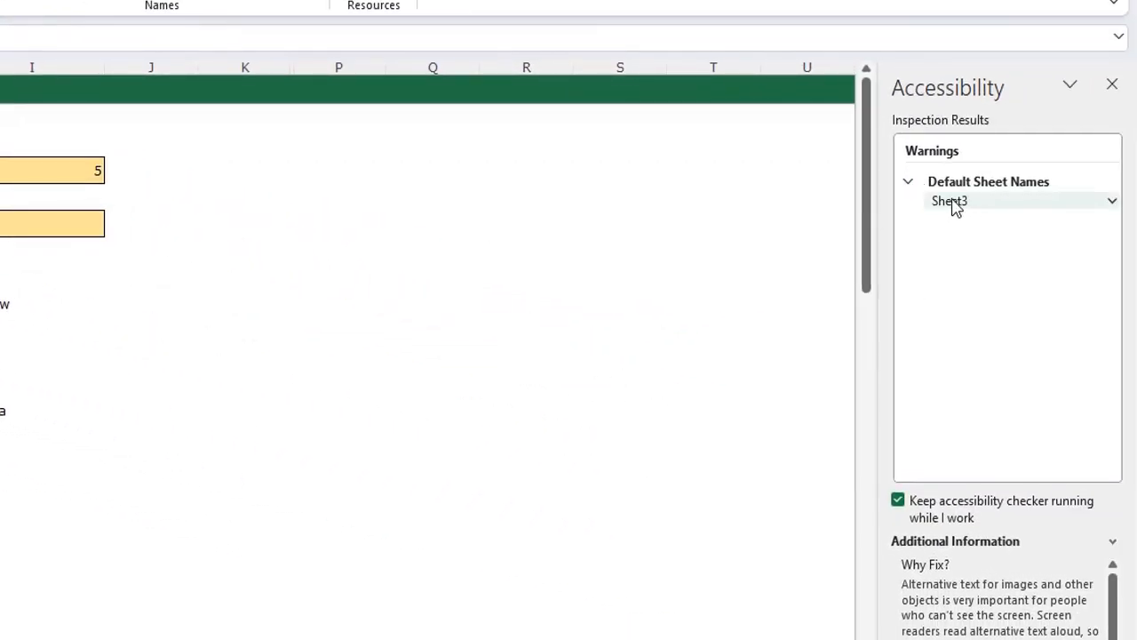
click(222, 603)
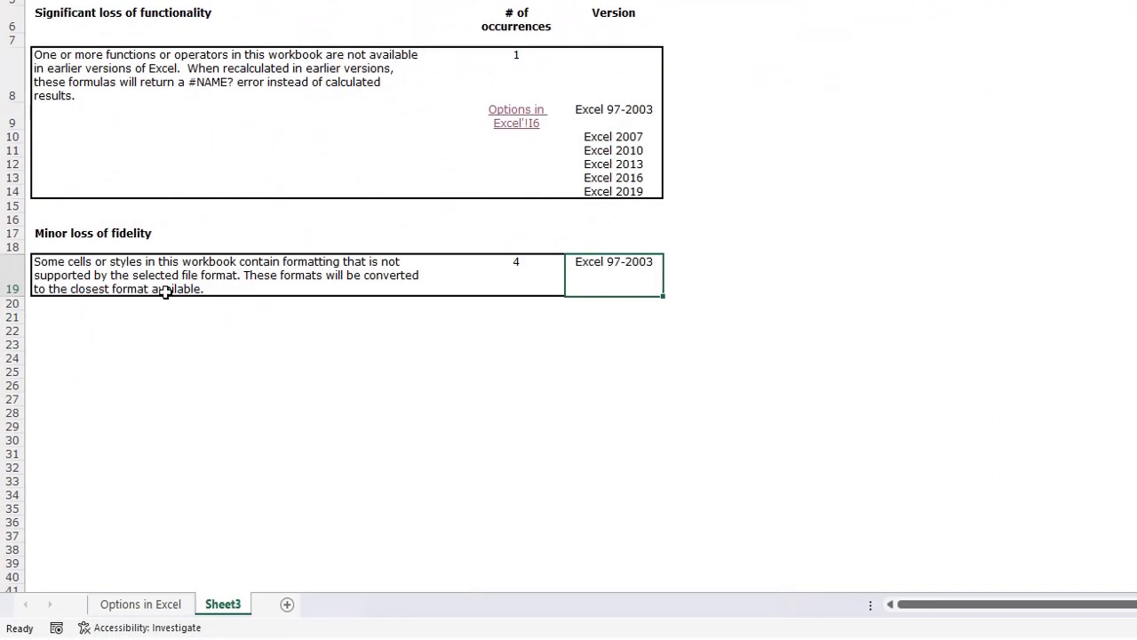
click(129, 605)
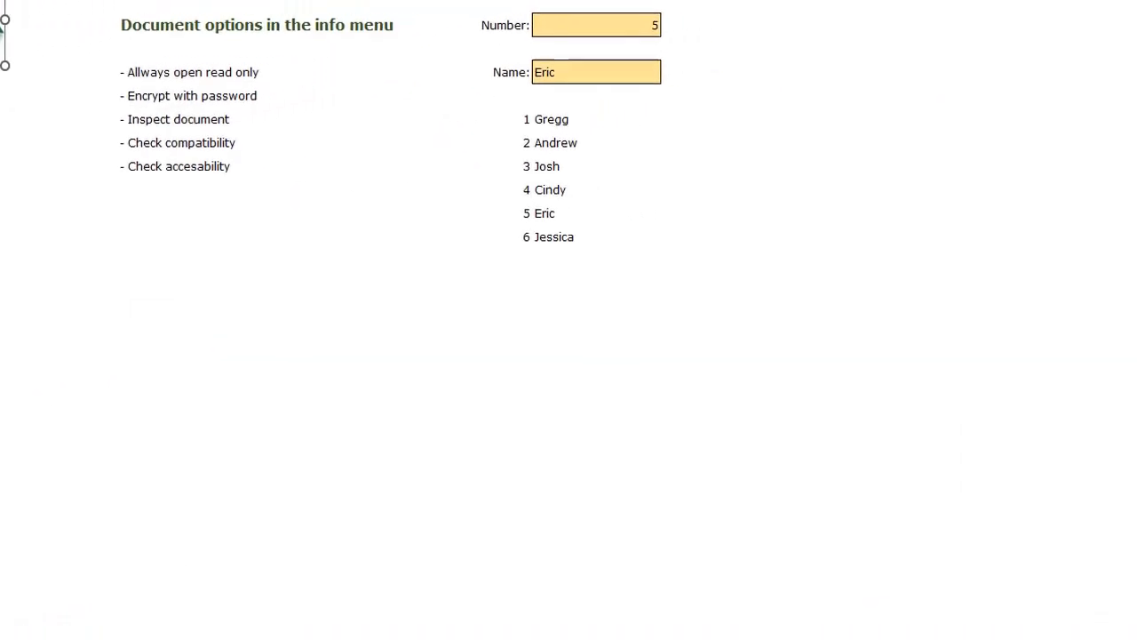
Step: Rename Sheet3 as "compatibilaty" using the recommended action for the default sheet name warning
click(977, 208)
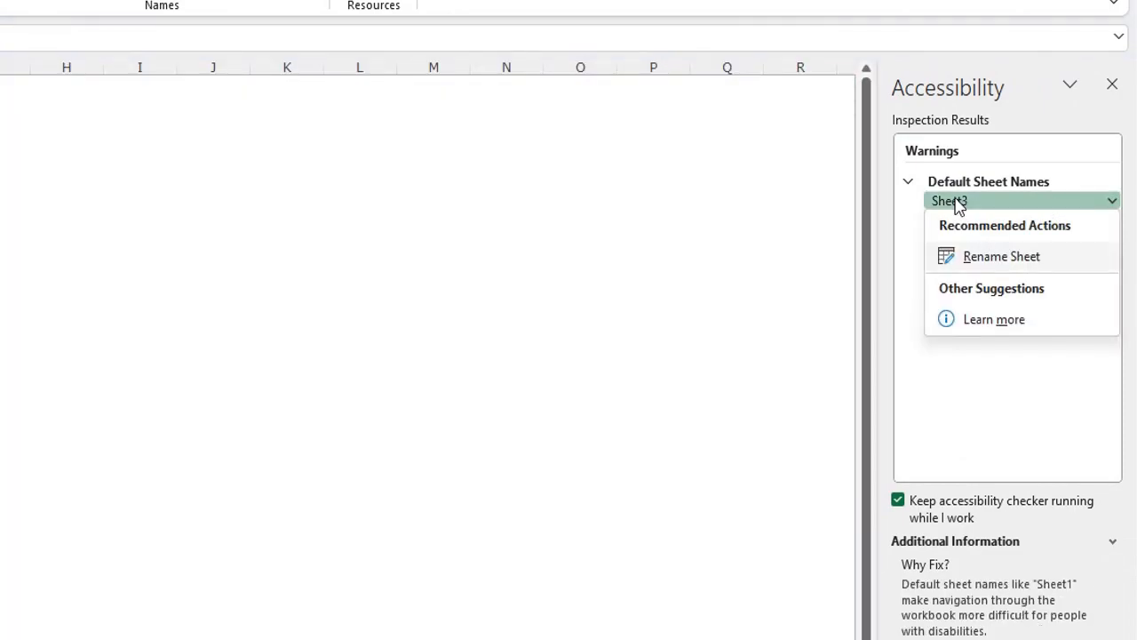
click(1001, 256)
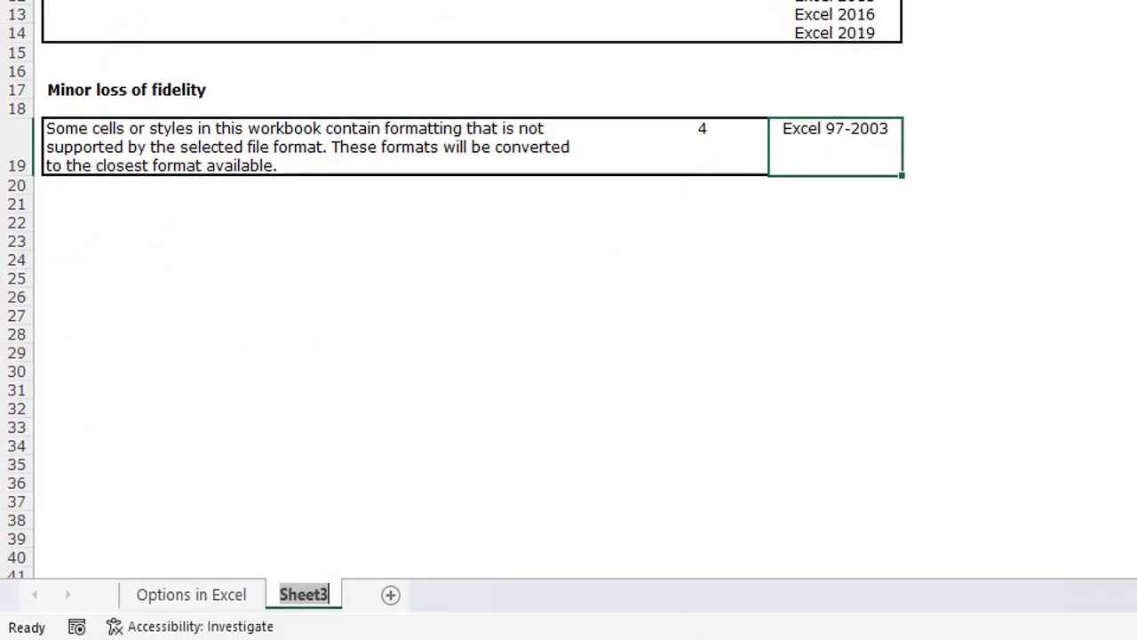
text(compatibilaty)
key(Return)
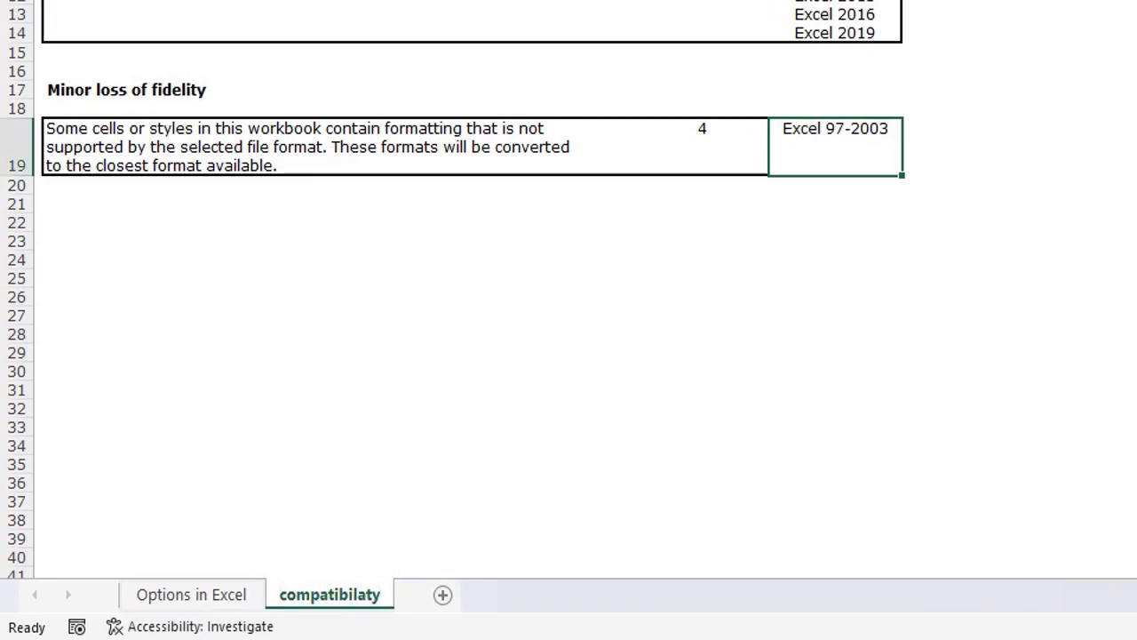
Step: Check the updated accessibility results, close them and go back to the Options in Excel sheet
click(199, 627)
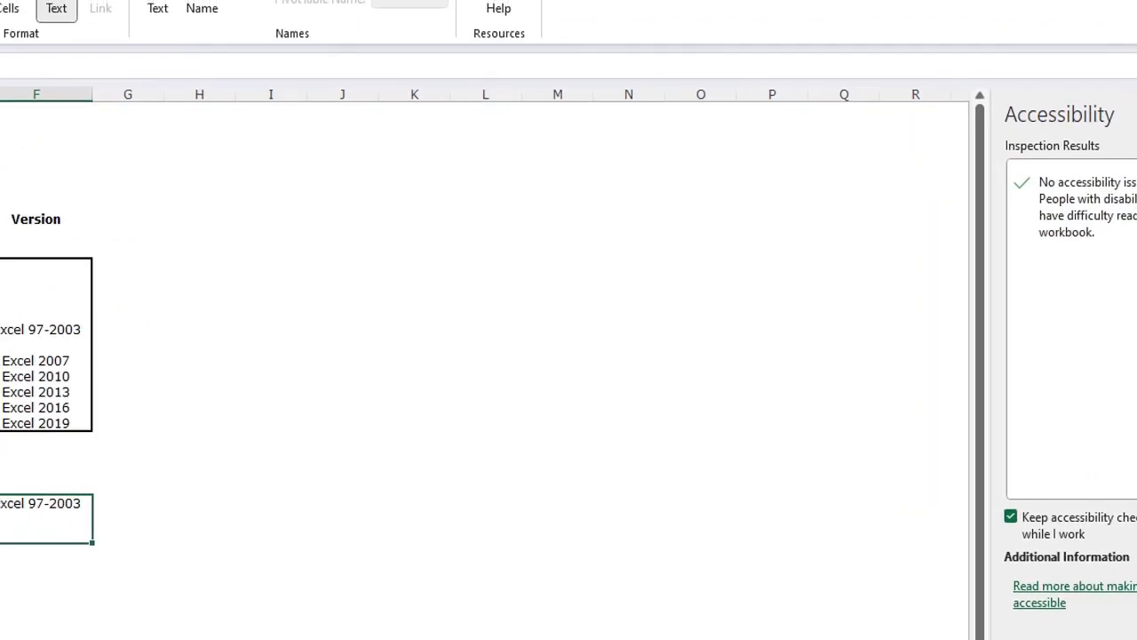
click(1112, 83)
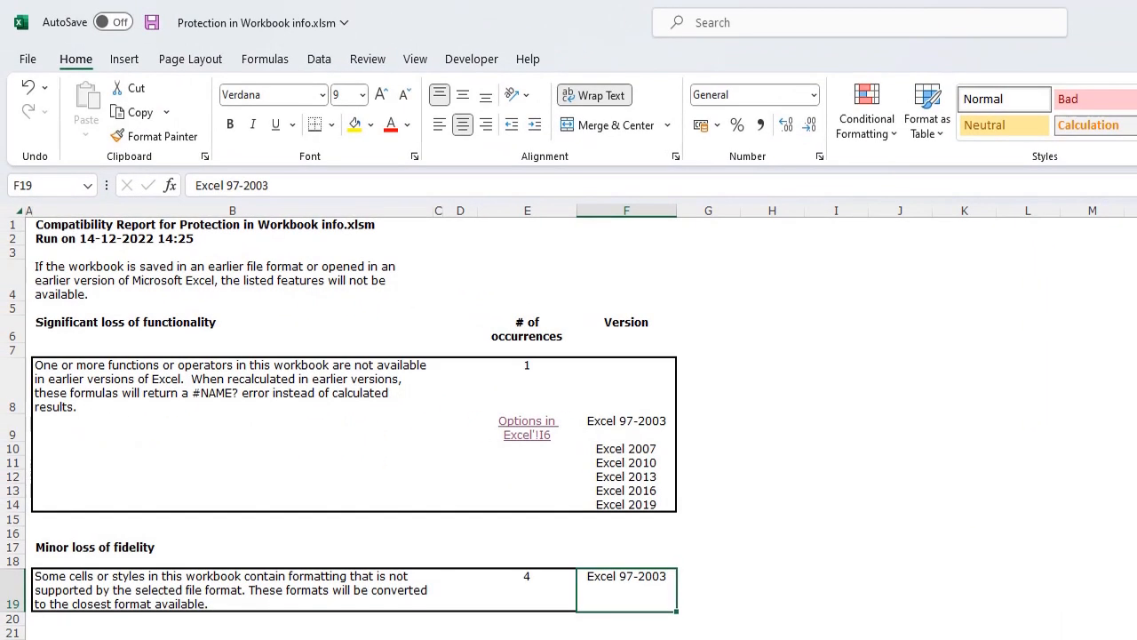
key(ctrl+Page_Up)
click(193, 538)
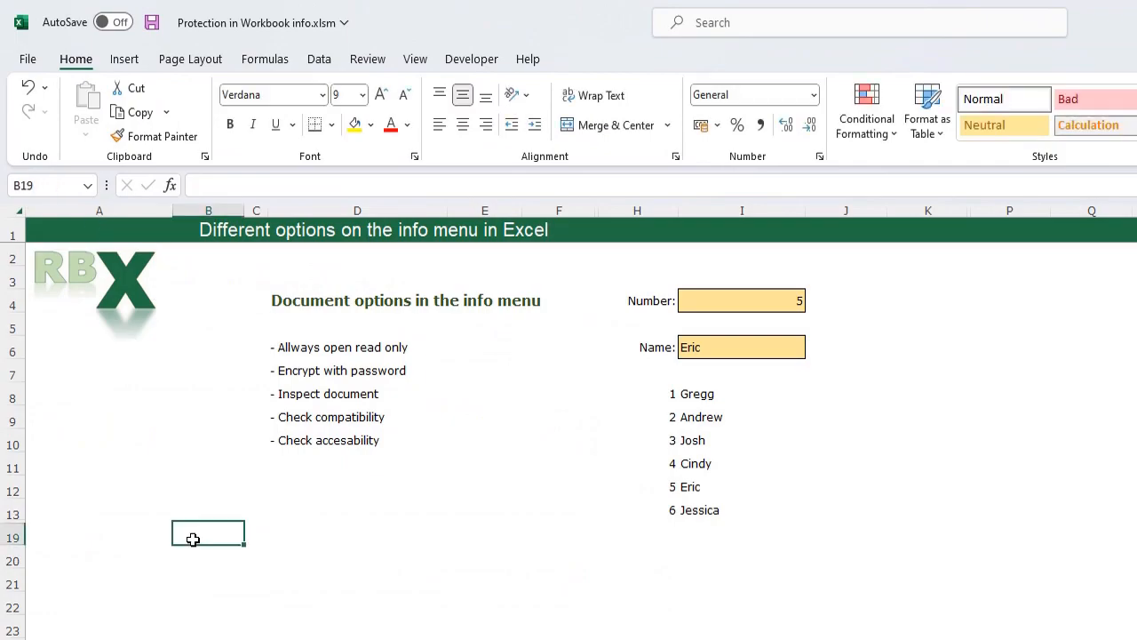